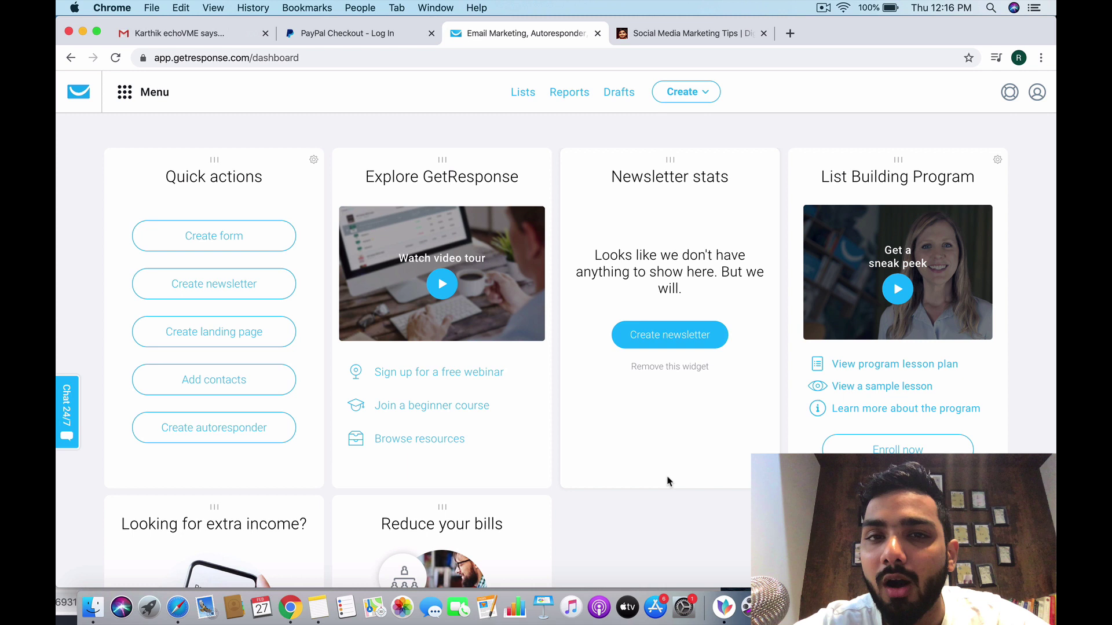
Step: Open Forms and surveys from the Growth tools section of the main menu
{"action": "left_click", "coordinate": [121, 98]}
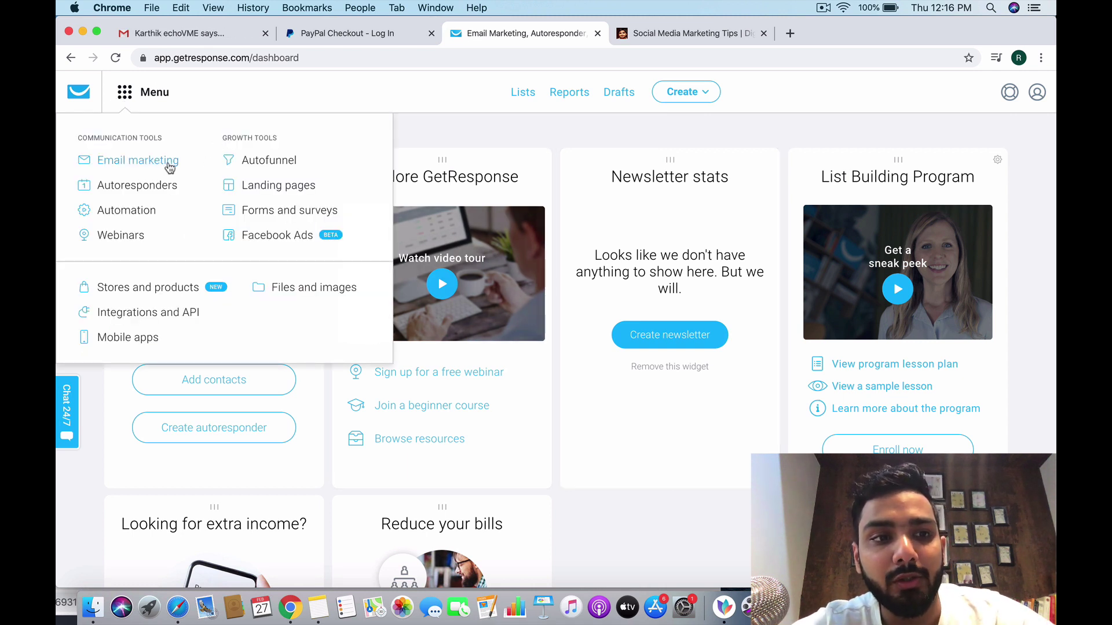
{"action": "left_click", "coordinate": [269, 216]}
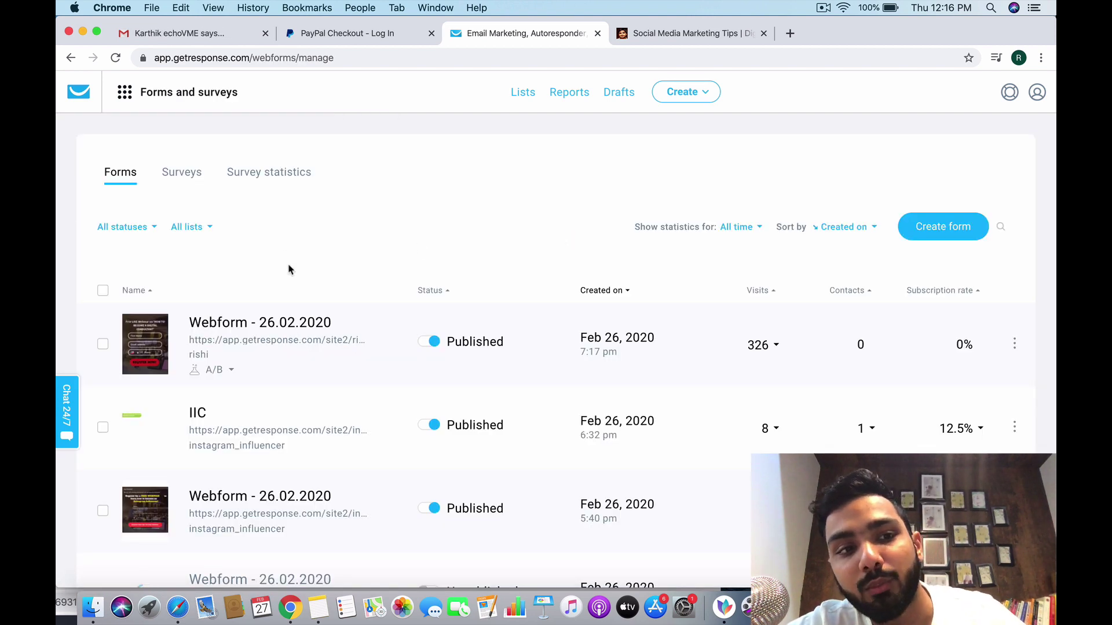
Step: Start a new form and browse the List Builder Wizard template gallery
{"action": "left_click", "coordinate": [930, 240]}
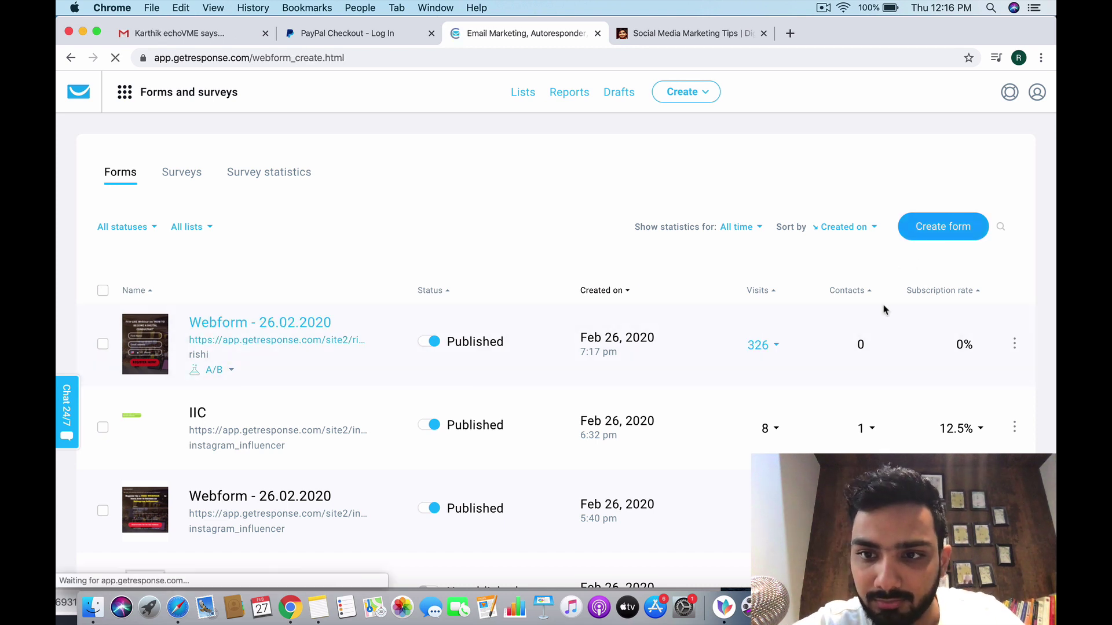
{"action": "scroll", "coordinate": [362, 365], "scroll_direction": "down", "scroll_amount": 3}
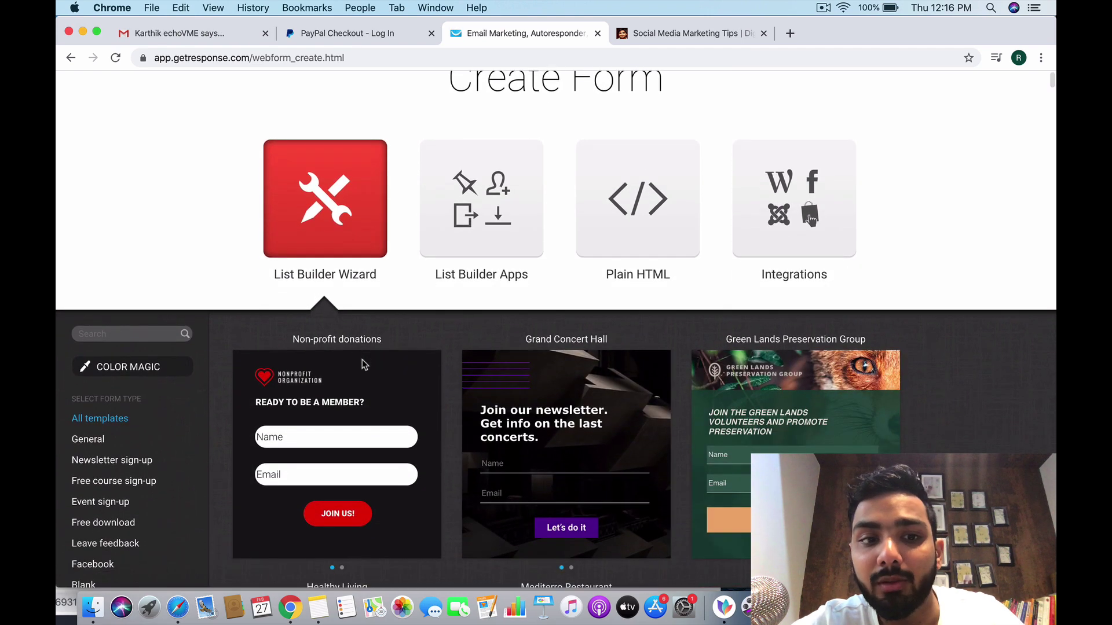
{"action": "scroll", "coordinate": [339, 357], "scroll_direction": "down", "scroll_amount": 1}
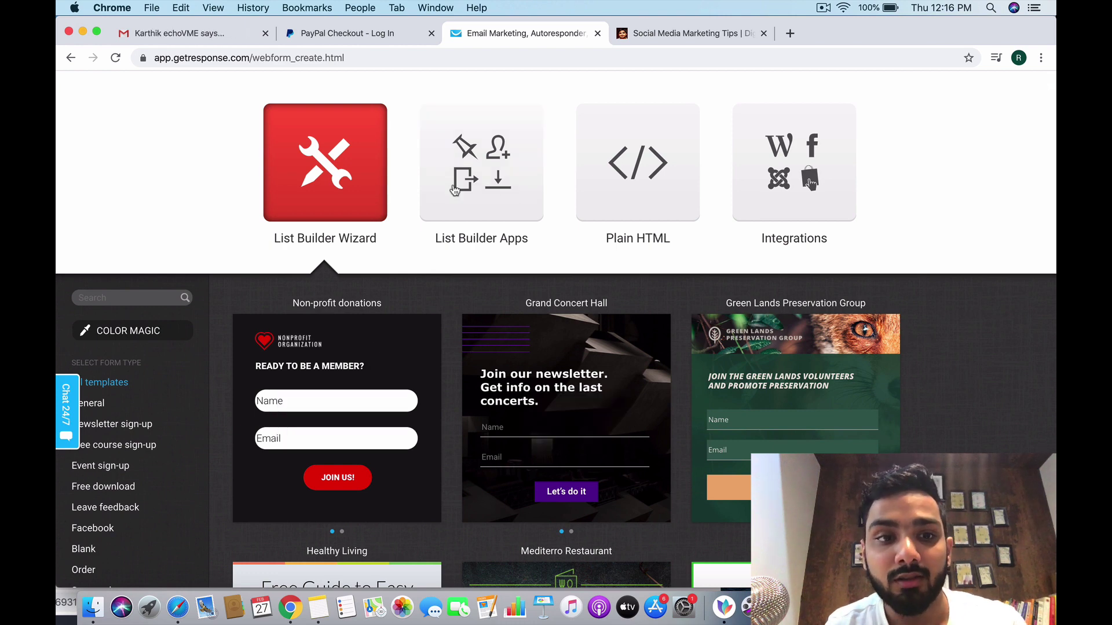
{"action": "scroll", "coordinate": [193, 395], "scroll_direction": "down", "scroll_amount": 5}
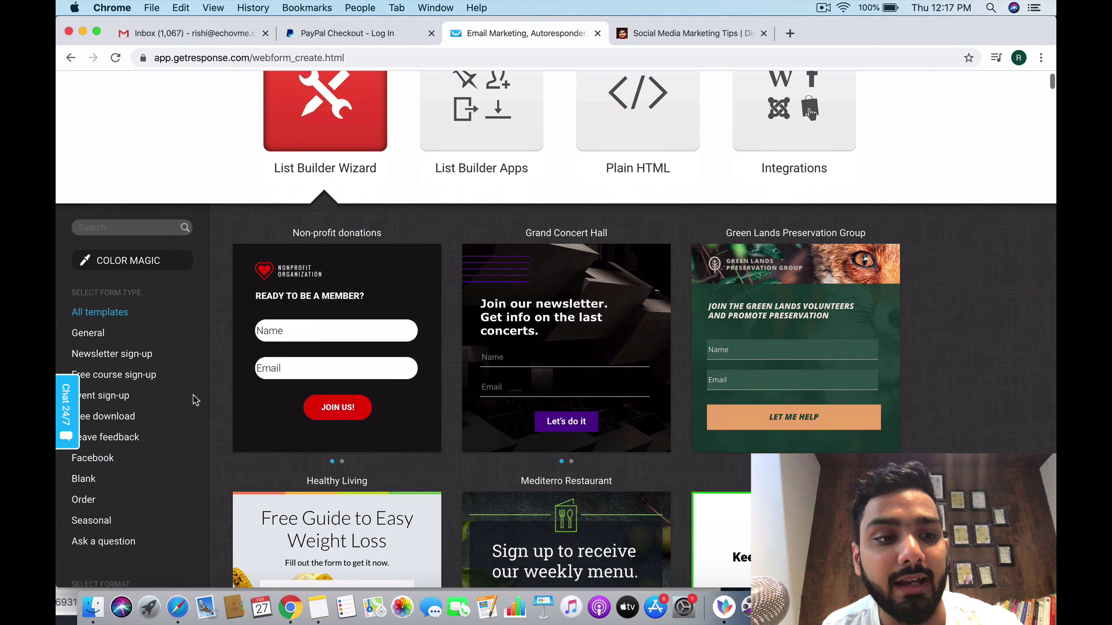
{"action": "scroll", "coordinate": [193, 394], "scroll_direction": "down", "scroll_amount": 3}
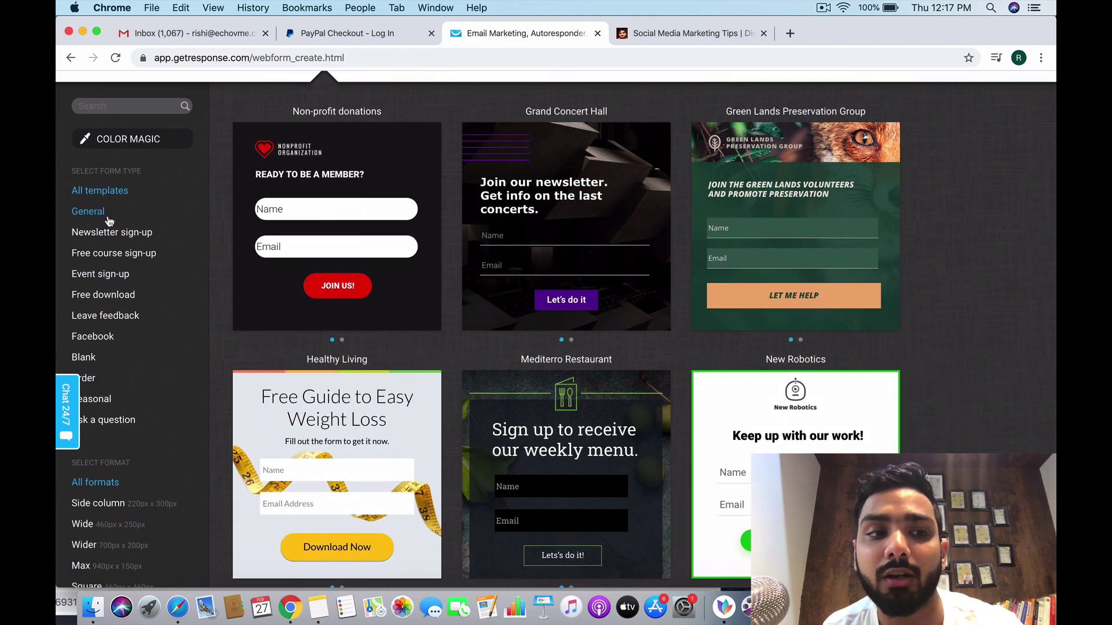
{"action": "scroll", "coordinate": [120, 221], "scroll_direction": "down", "scroll_amount": 1}
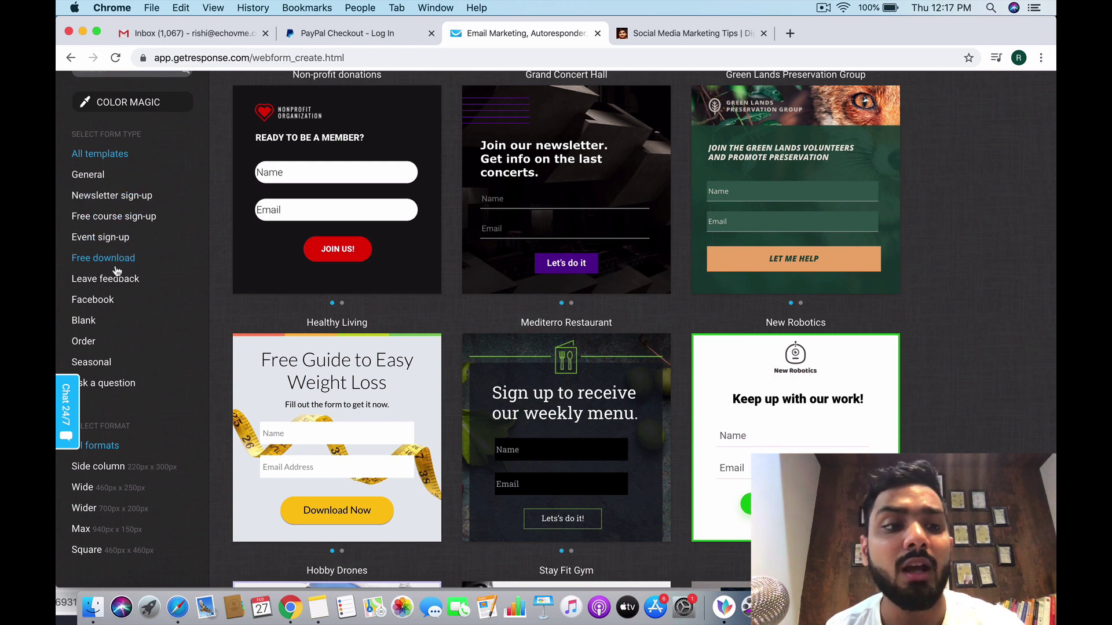
{"action": "scroll", "coordinate": [114, 286], "scroll_direction": "down", "scroll_amount": 1}
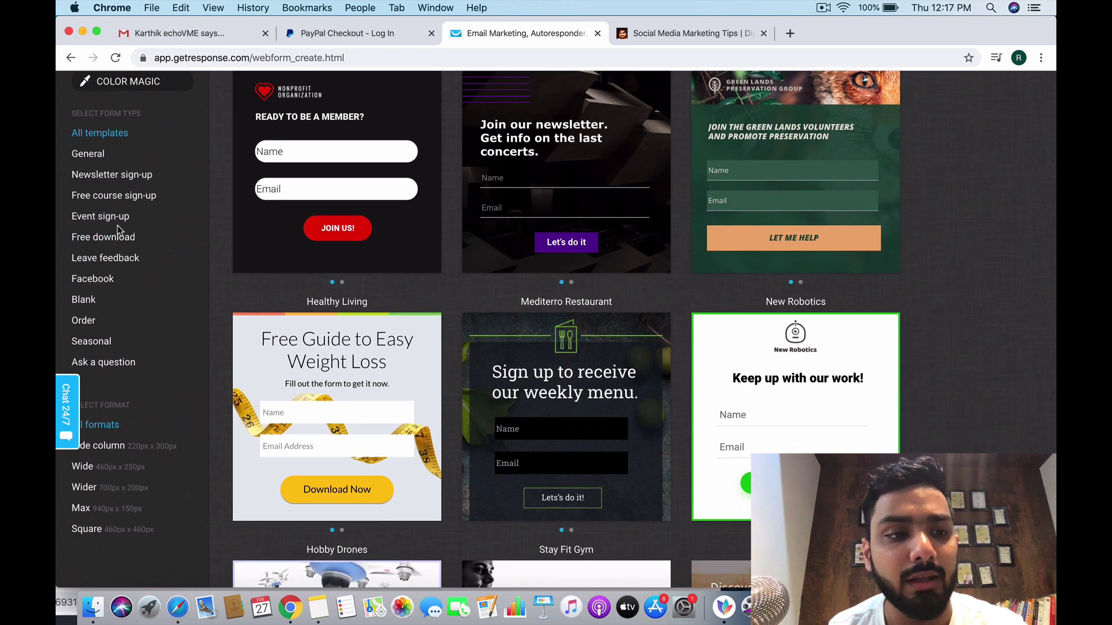
{"action": "scroll", "coordinate": [116, 261], "scroll_direction": "down", "scroll_amount": 5}
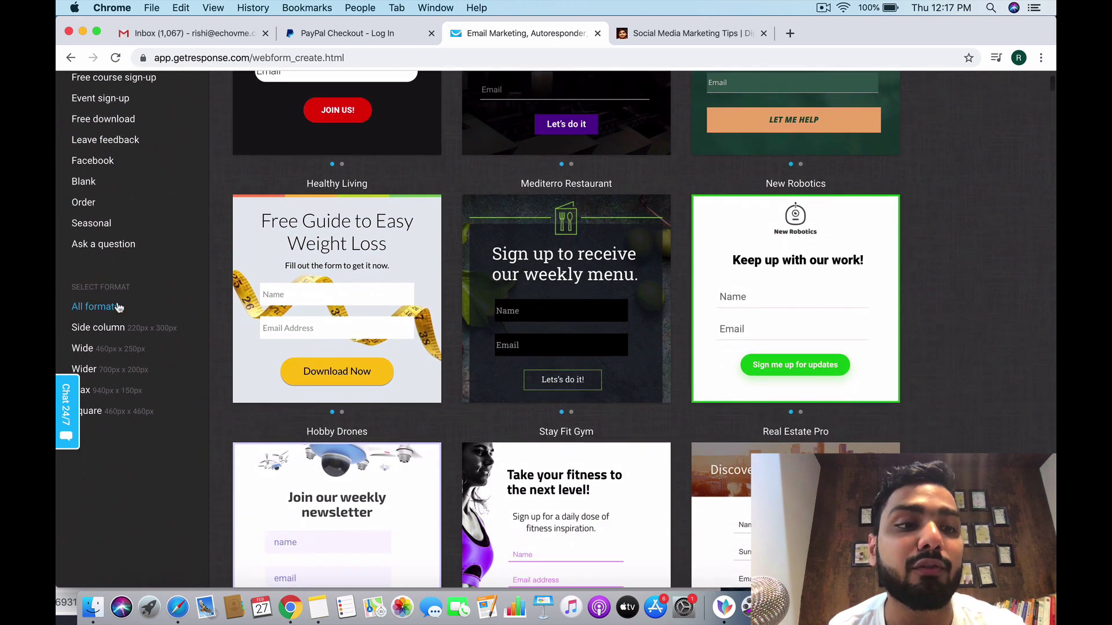
{"action": "scroll", "coordinate": [119, 298], "scroll_direction": "down", "scroll_amount": 1}
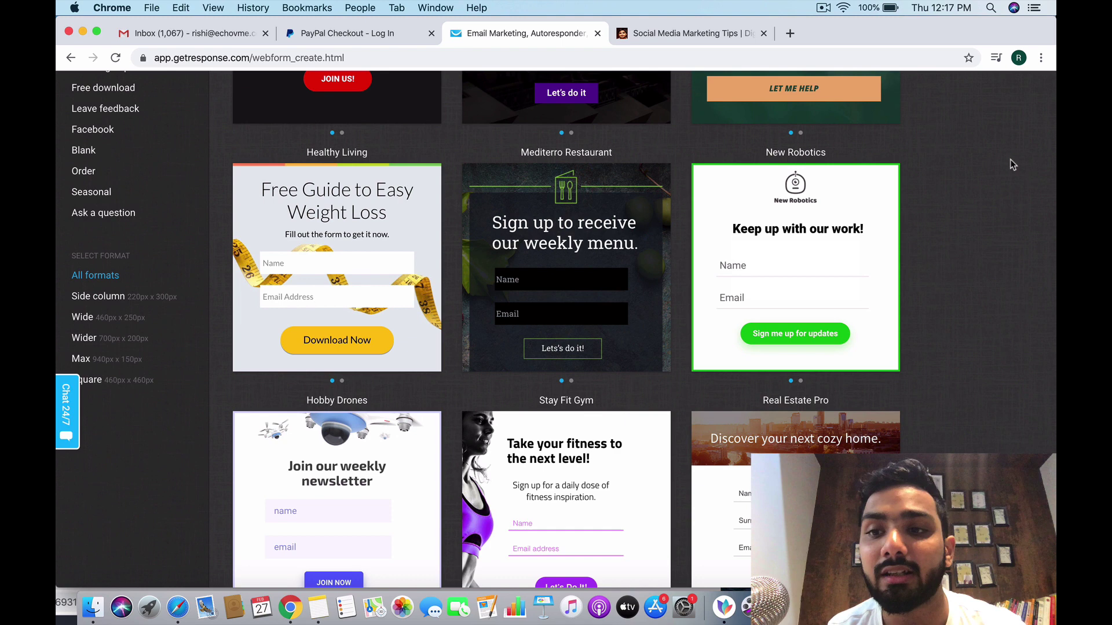
Step: Check the soravjain.com blog for reference, then return to the template gallery
{"action": "left_click", "coordinate": [683, 33]}
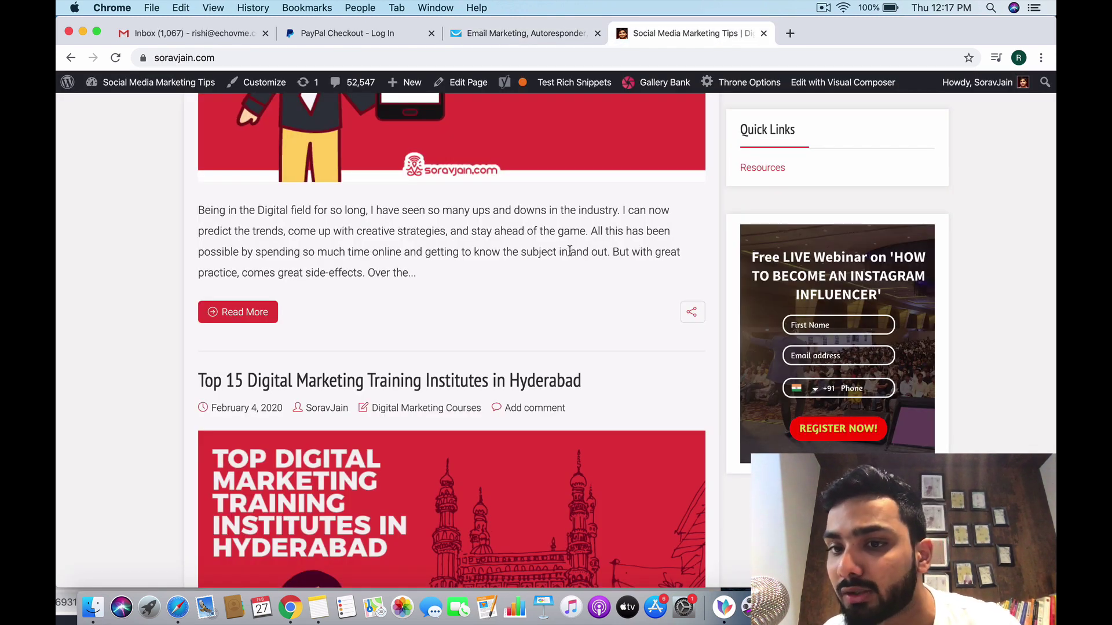
{"action": "left_click", "coordinate": [469, 34]}
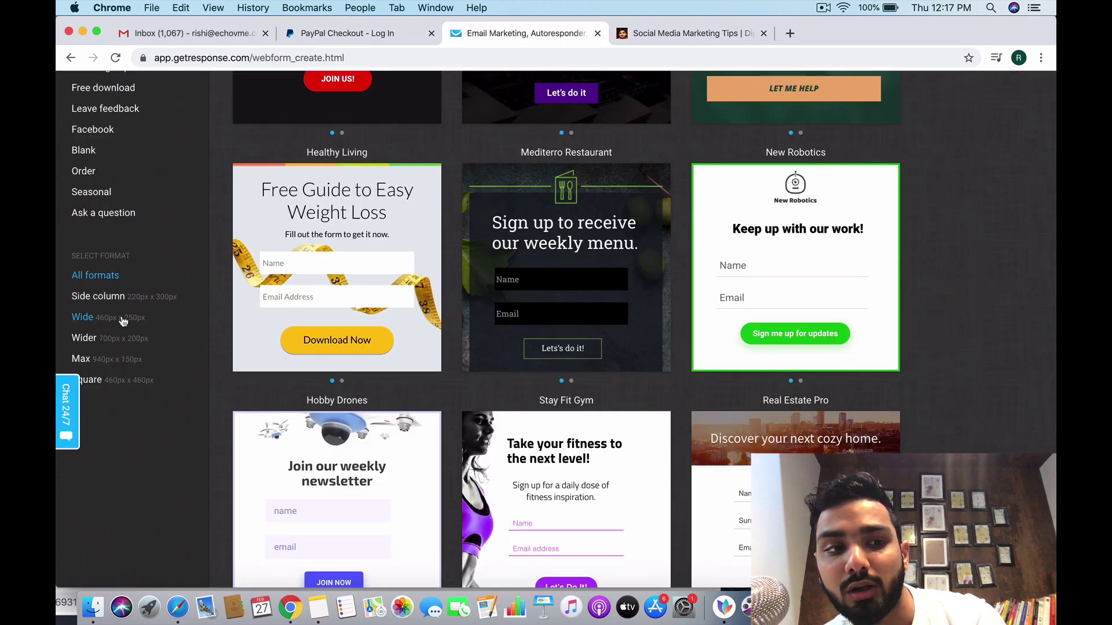
{"action": "scroll", "coordinate": [123, 321], "scroll_direction": "down", "scroll_amount": 1}
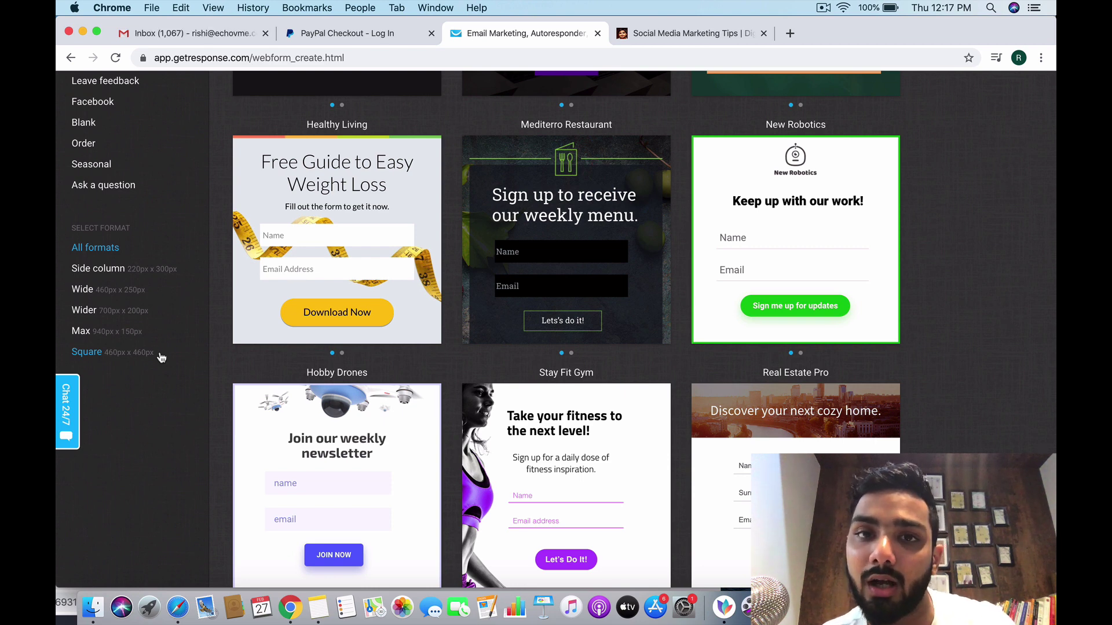
{"action": "scroll", "coordinate": [161, 357], "scroll_direction": "up", "scroll_amount": 6}
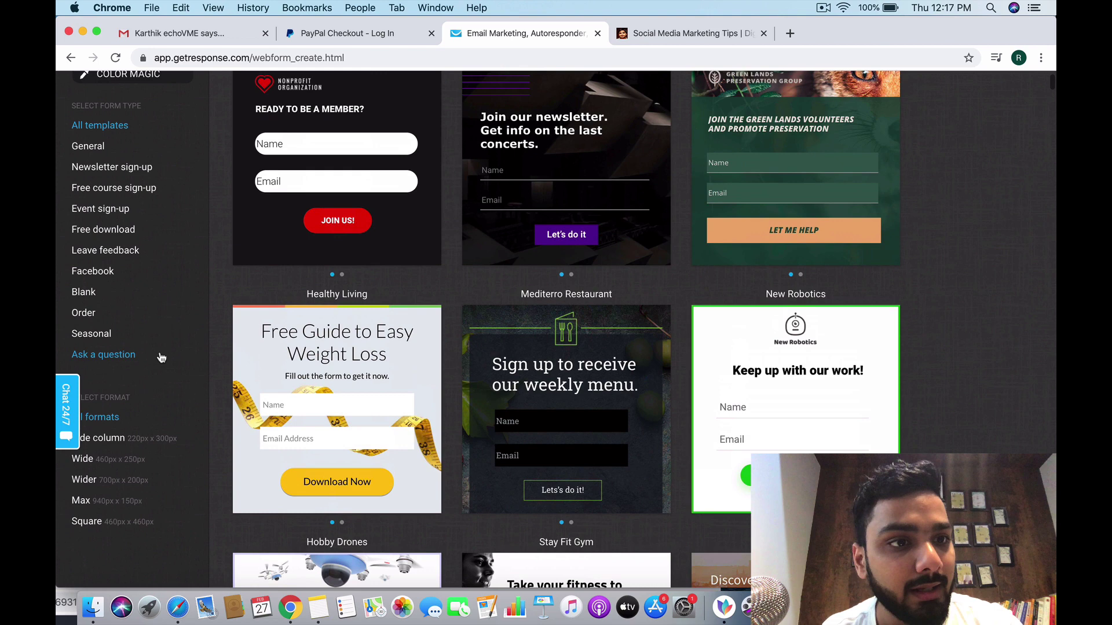
{"action": "scroll", "coordinate": [161, 357], "scroll_direction": "up", "scroll_amount": 5}
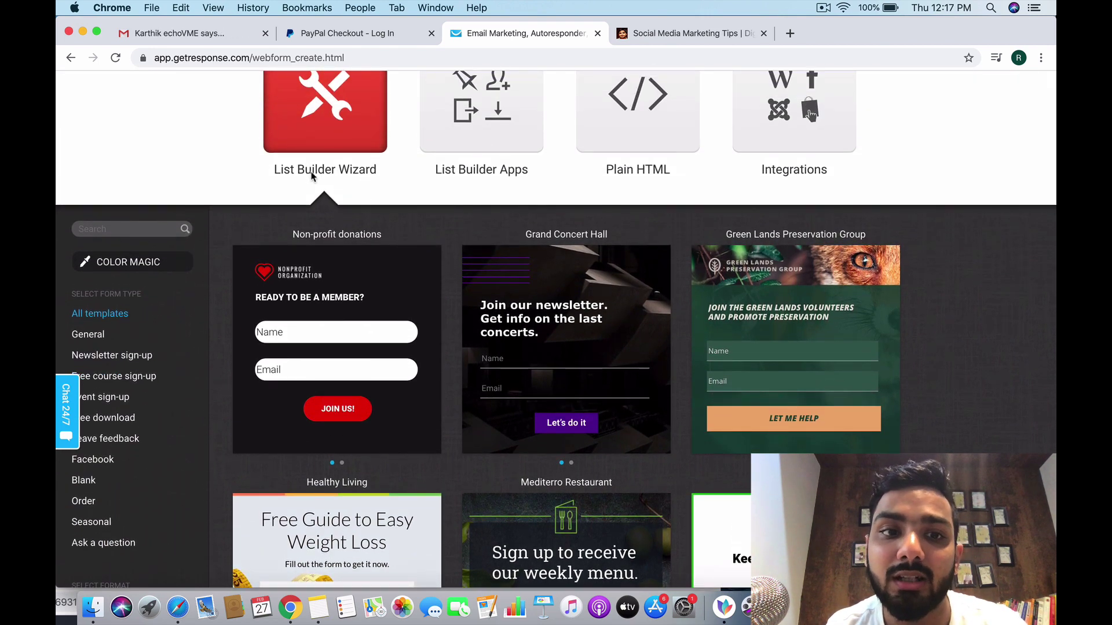
{"action": "left_click", "coordinate": [124, 264]}
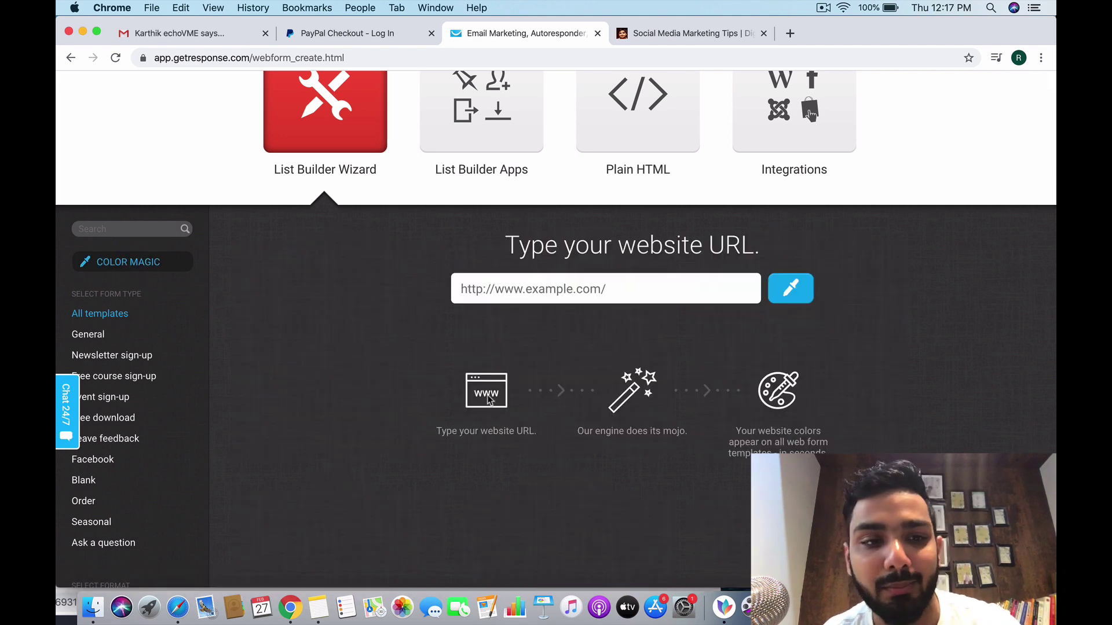
{"action": "left_click", "coordinate": [583, 281]}
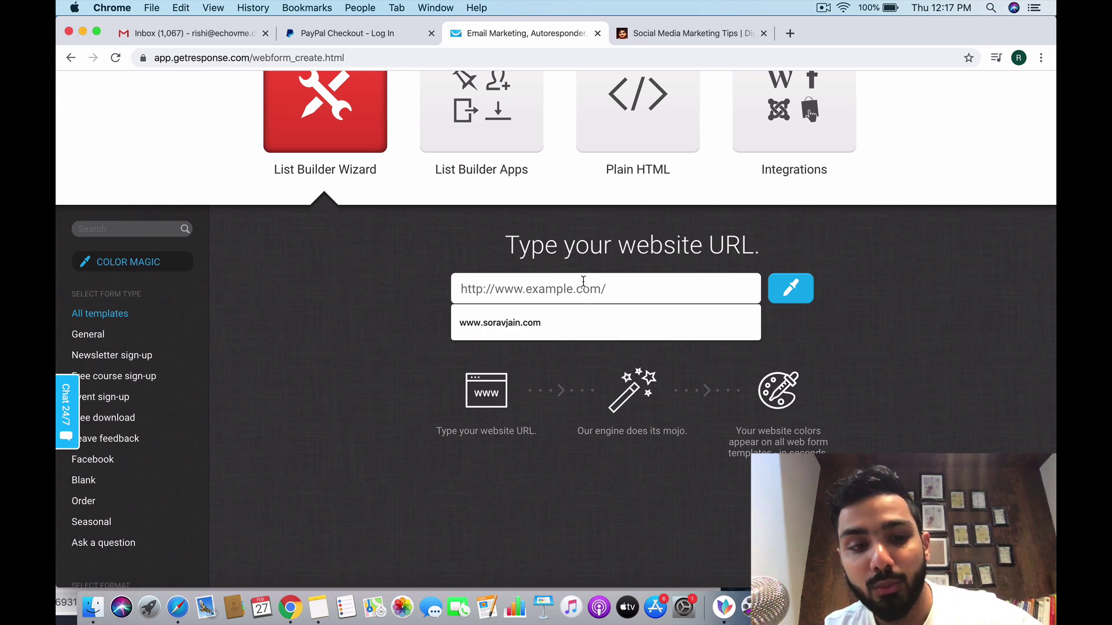
{"action": "type", "text": "www.soravjain.com"}
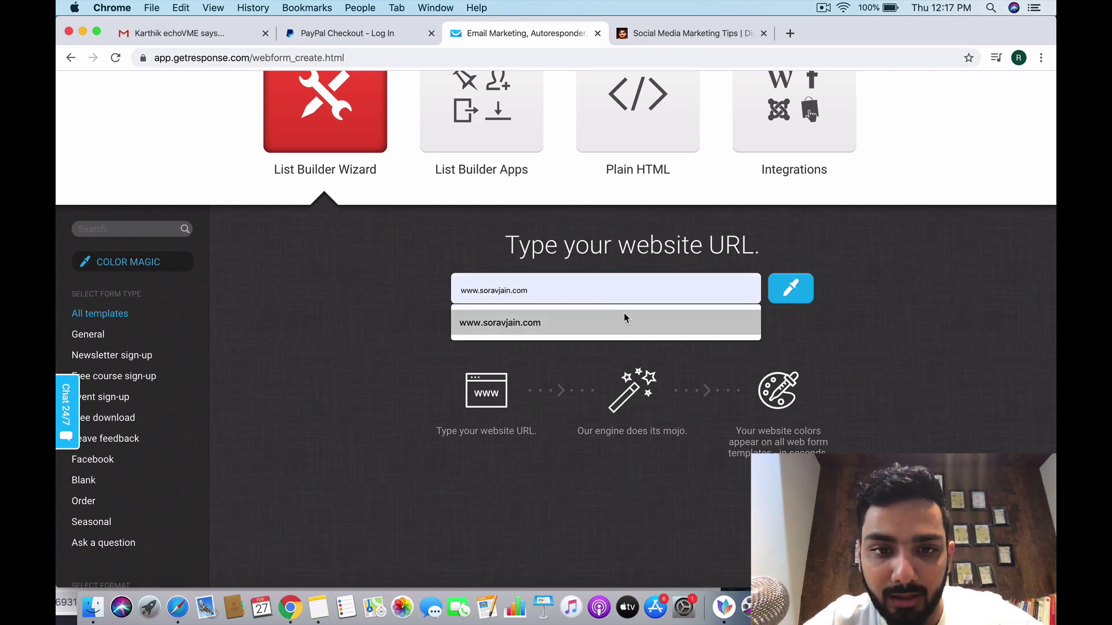
{"action": "left_click", "coordinate": [626, 316]}
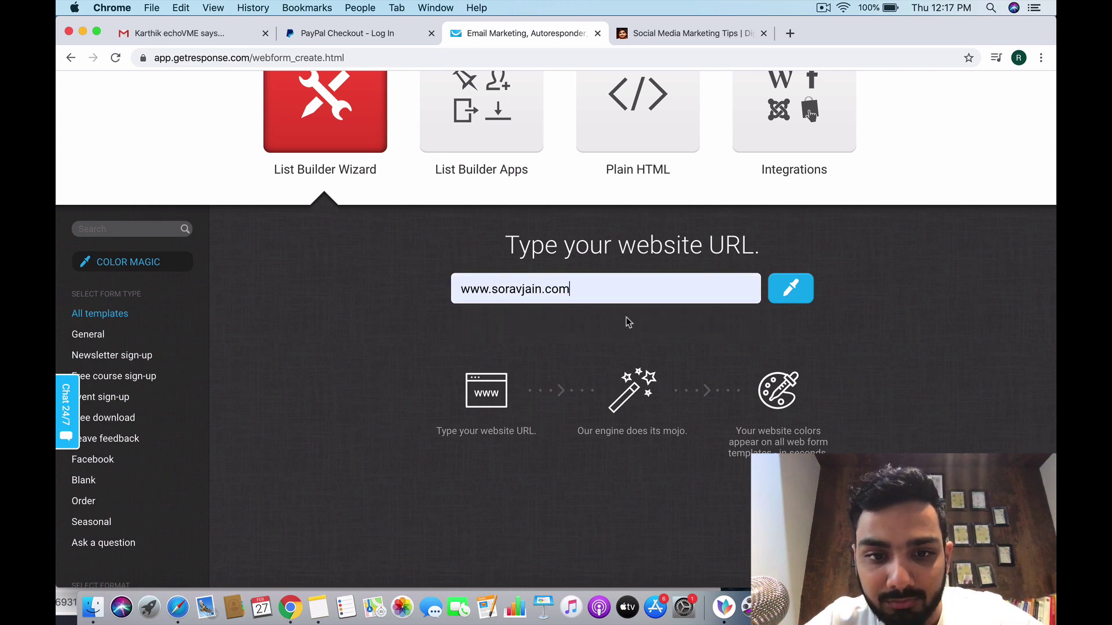
{"action": "left_click", "coordinate": [791, 298]}
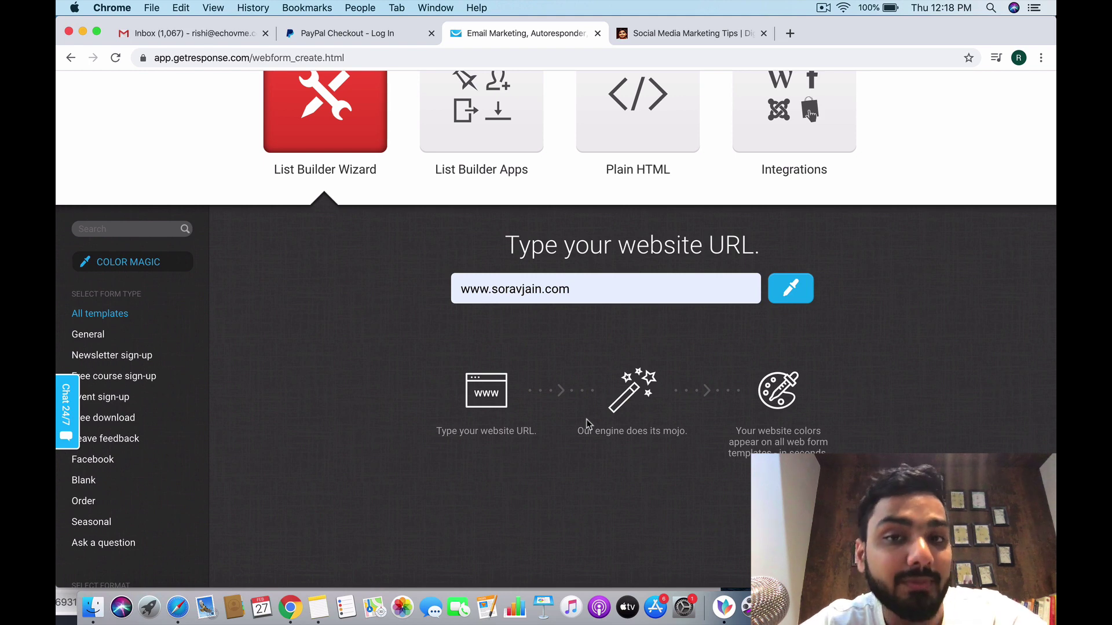
Step: Compare the recoloured templates against the soravjain.com blog
{"action": "scroll", "coordinate": [371, 499], "scroll_direction": "down", "scroll_amount": 3}
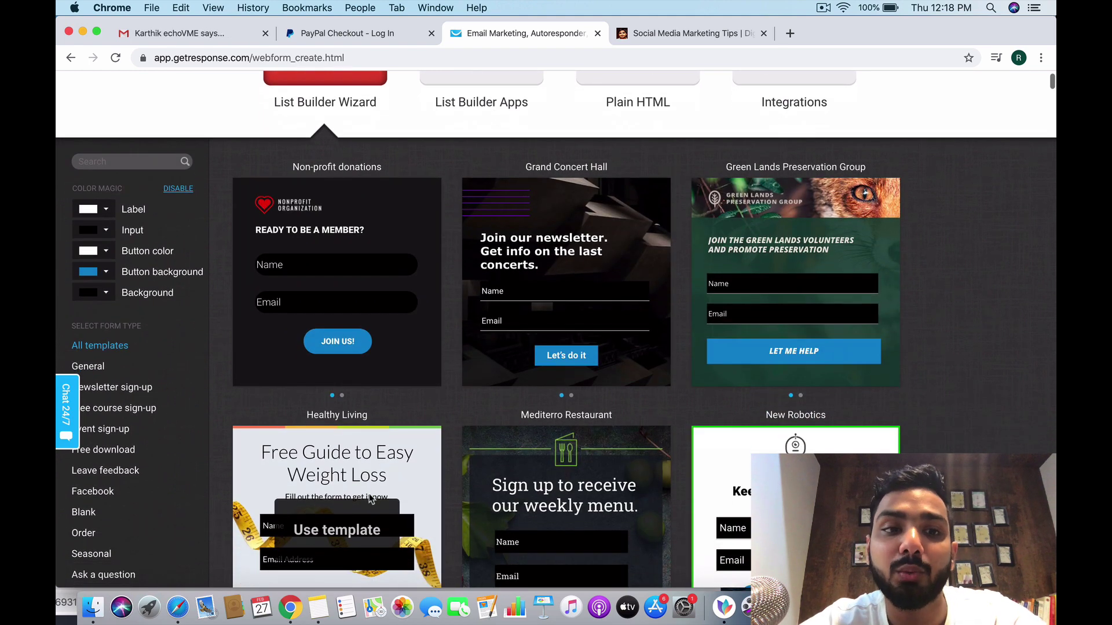
{"action": "scroll", "coordinate": [371, 499], "scroll_direction": "down", "scroll_amount": 5}
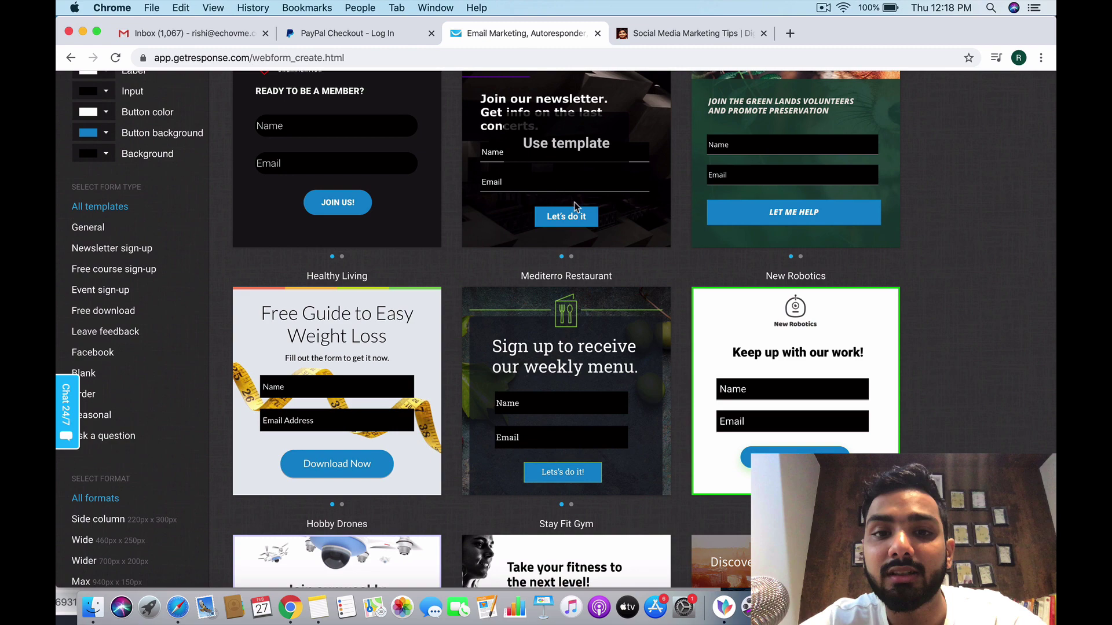
{"action": "scroll", "coordinate": [765, 406], "scroll_direction": "down", "scroll_amount": 8}
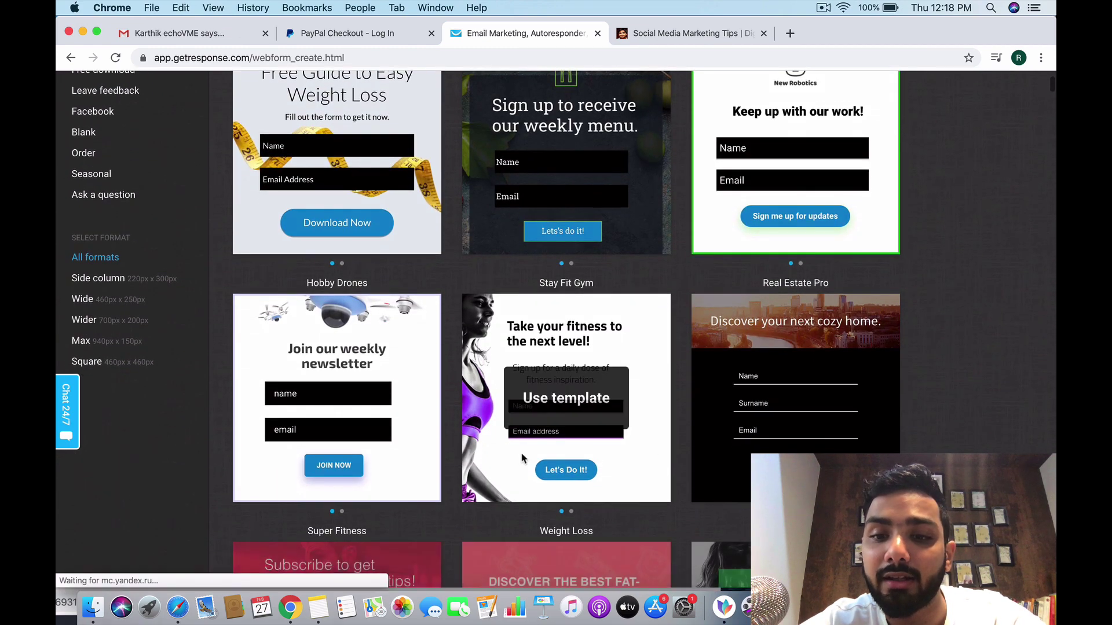
{"action": "scroll", "coordinate": [523, 459], "scroll_direction": "down", "scroll_amount": 15}
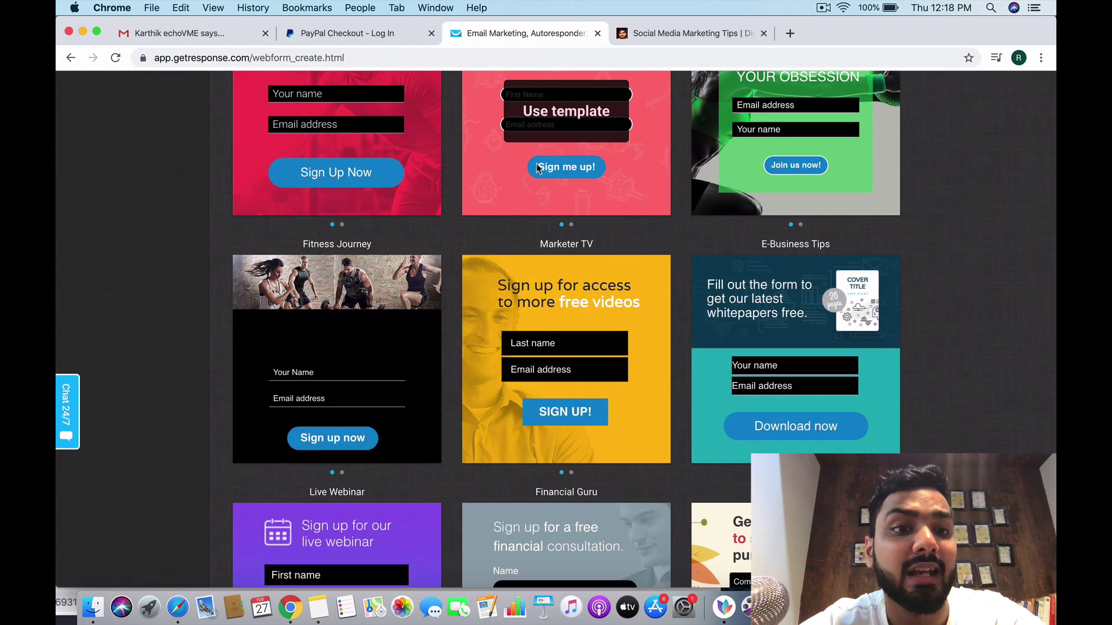
{"action": "scroll", "coordinate": [537, 168], "scroll_direction": "up", "scroll_amount": 8}
{"action": "scroll", "coordinate": [590, 206], "scroll_direction": "up", "scroll_amount": 7}
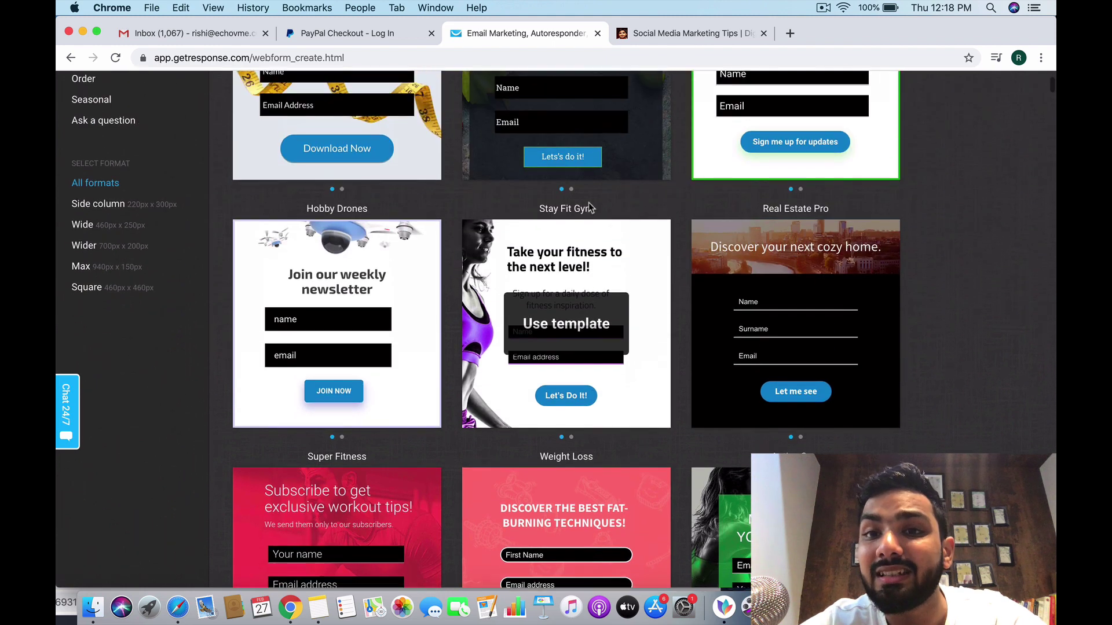
{"action": "left_click", "coordinate": [731, 42]}
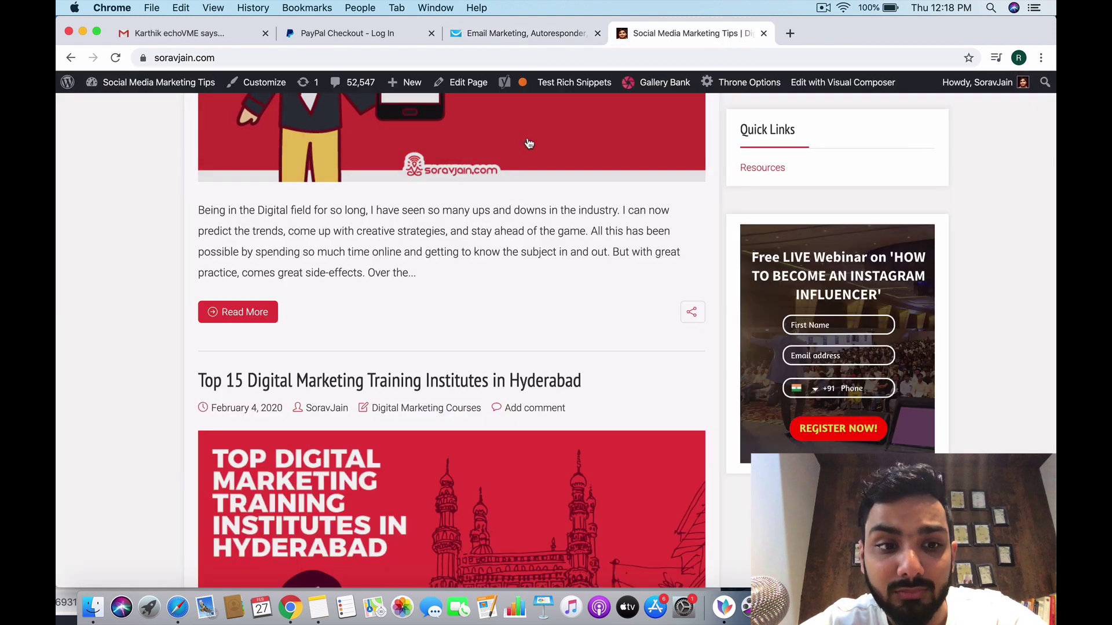
{"action": "left_click", "coordinate": [481, 33]}
Step: Switch Color Magic off to restore the templates' original colours
{"action": "scroll", "coordinate": [484, 303], "scroll_direction": "down", "scroll_amount": 15}
{"action": "scroll", "coordinate": [485, 303], "scroll_direction": "down", "scroll_amount": 10}
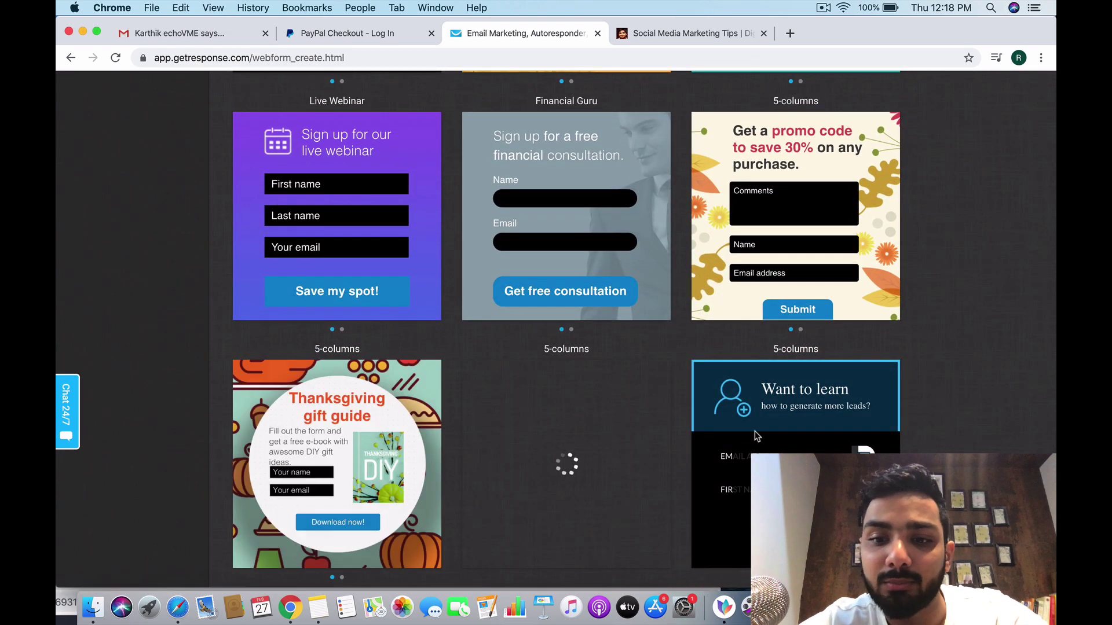
{"action": "scroll", "coordinate": [755, 434], "scroll_direction": "up", "scroll_amount": 10}
{"action": "scroll", "coordinate": [755, 431], "scroll_direction": "up", "scroll_amount": 15}
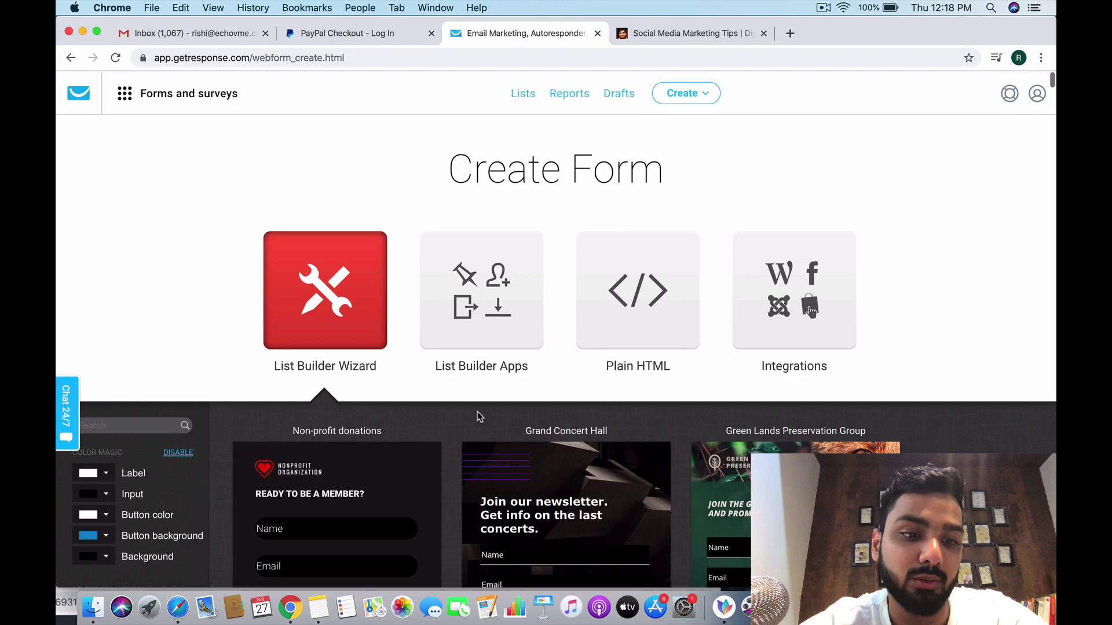
{"action": "scroll", "coordinate": [477, 412], "scroll_direction": "down", "scroll_amount": 3}
{"action": "left_click", "coordinate": [177, 296]}
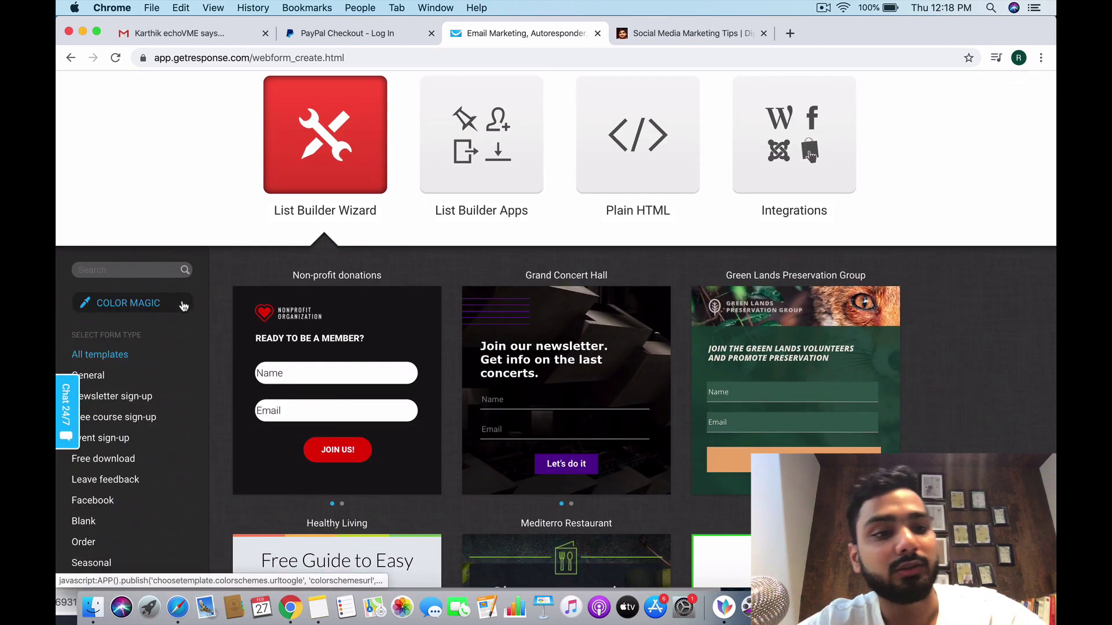
{"action": "scroll", "coordinate": [222, 358], "scroll_direction": "down", "scroll_amount": 2}
{"action": "scroll", "coordinate": [348, 348], "scroll_direction": "up", "scroll_amount": 4}
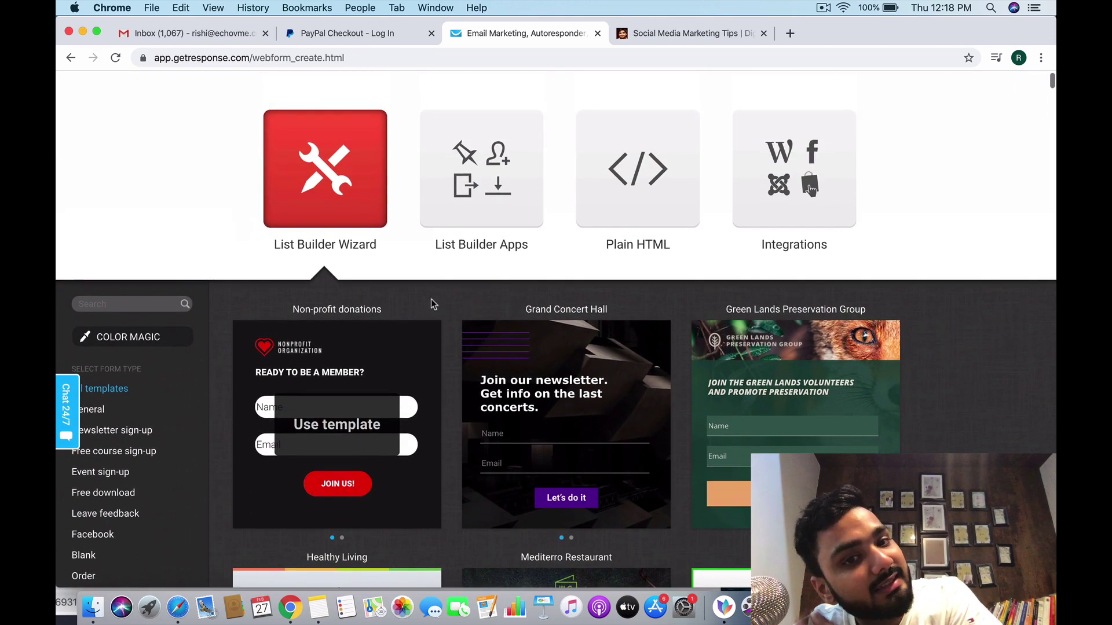
{"action": "left_click", "coordinate": [494, 228]}
{"action": "scroll", "coordinate": [477, 316], "scroll_direction": "down", "scroll_amount": 3}
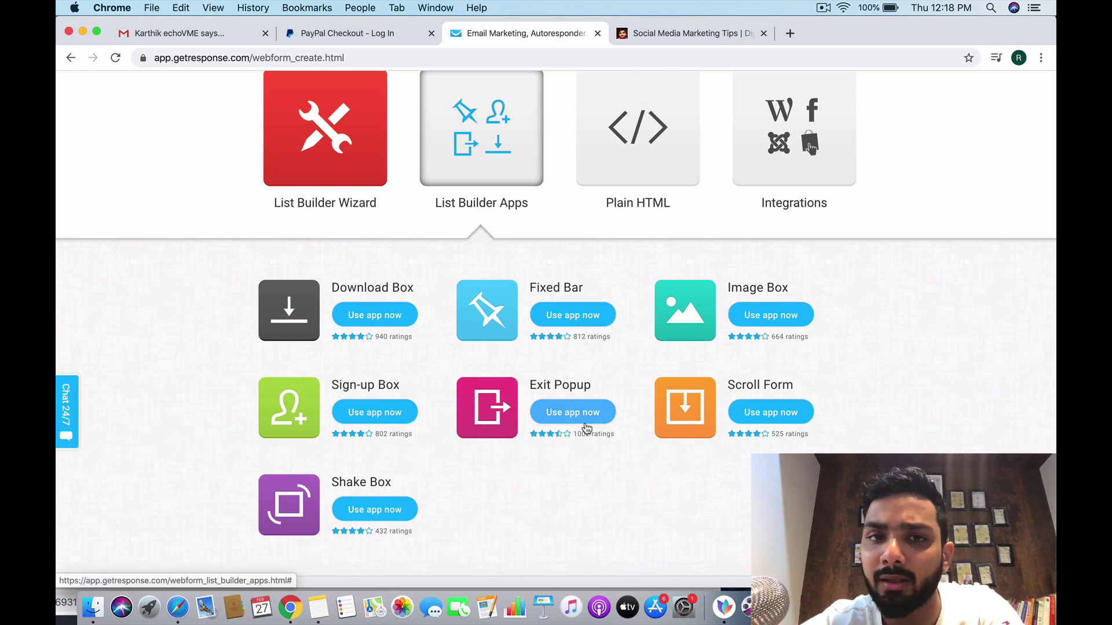
{"action": "left_click", "coordinate": [617, 168]}
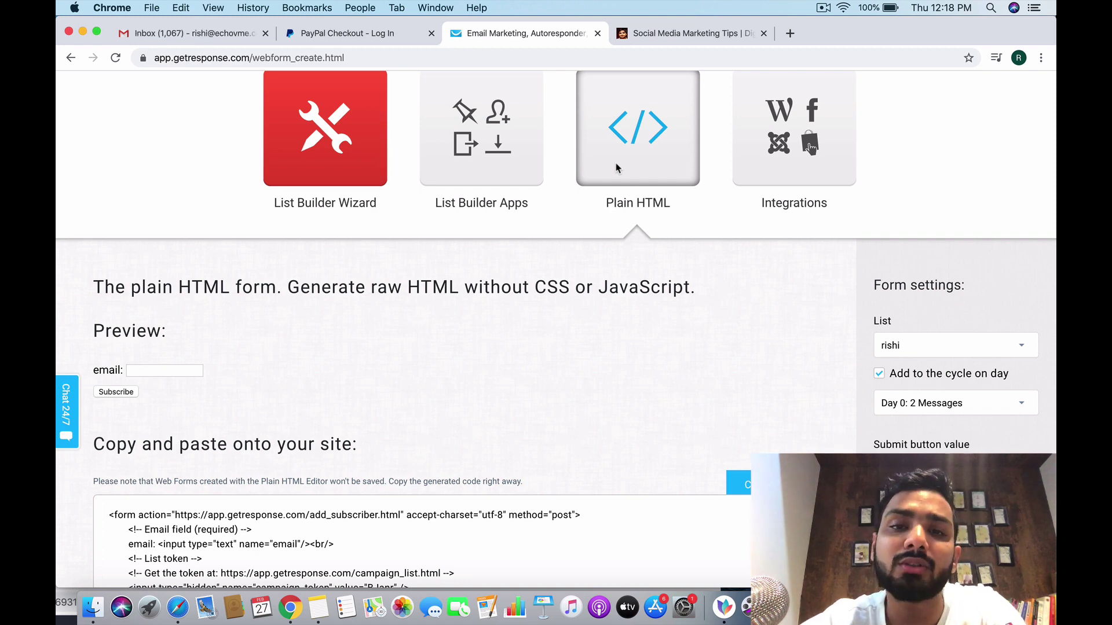
{"action": "scroll", "coordinate": [618, 168], "scroll_direction": "up", "scroll_amount": 1}
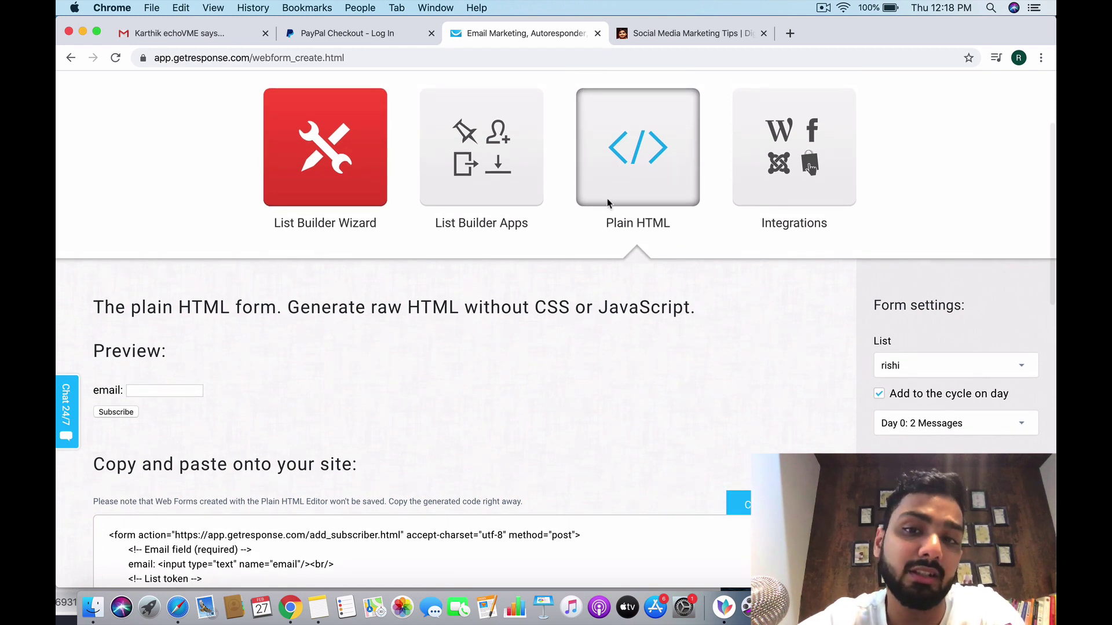
{"action": "left_click", "coordinate": [789, 178]}
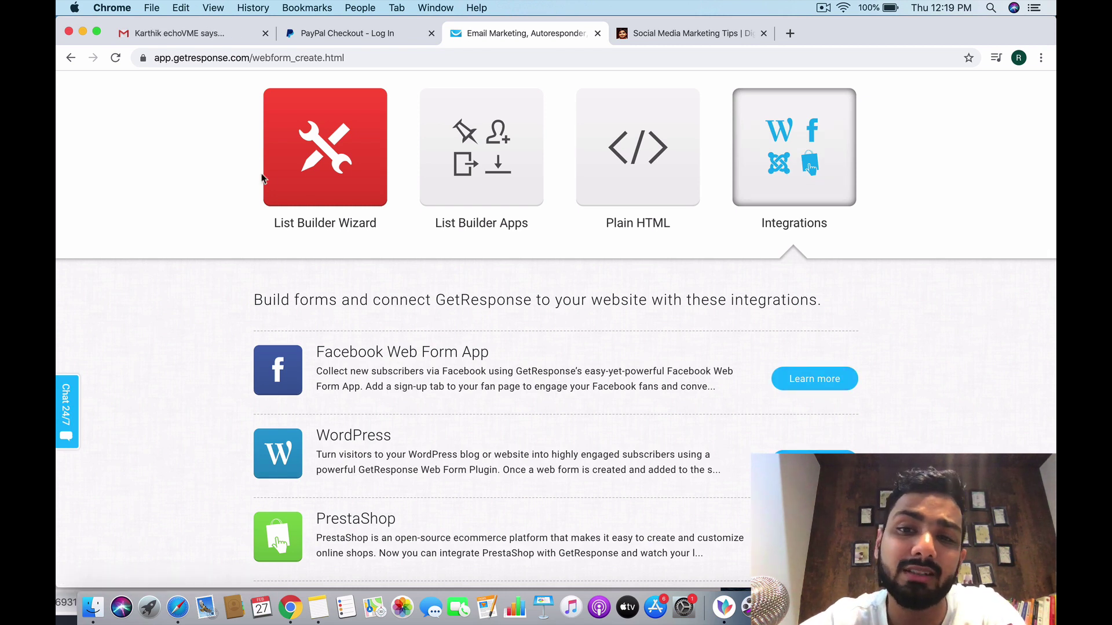
{"action": "left_click", "coordinate": [312, 144]}
{"action": "scroll", "coordinate": [311, 280], "scroll_direction": "down", "scroll_amount": 2}
{"action": "mouse_move", "coordinate": [363, 311]}
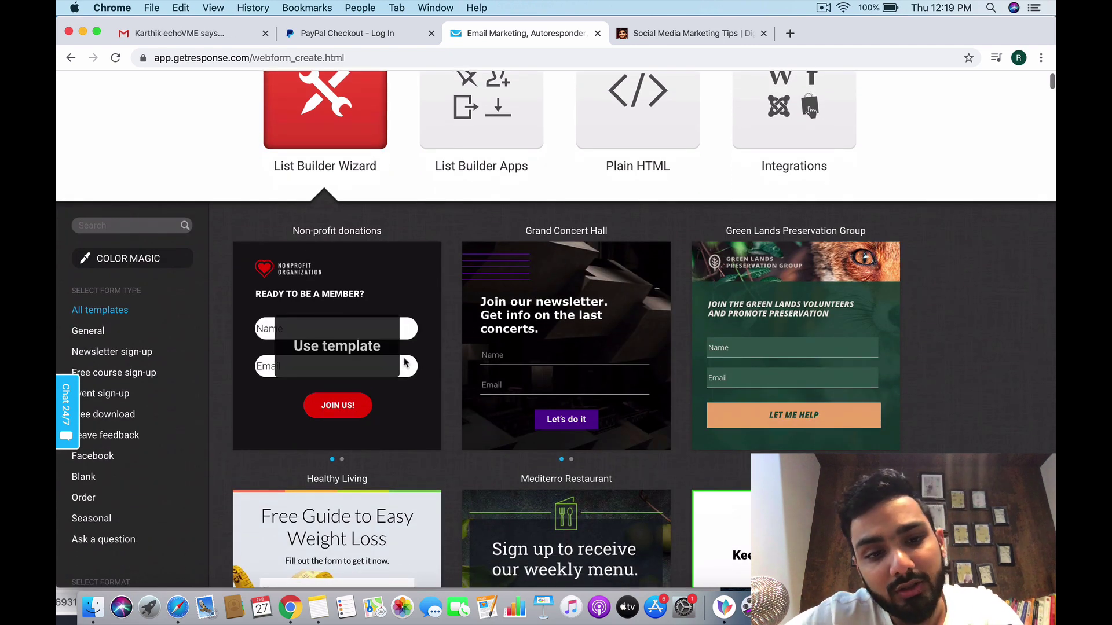
Step: Create a form from the Non-profit donations template and review its thank-you page
{"action": "left_click", "coordinate": [365, 363]}
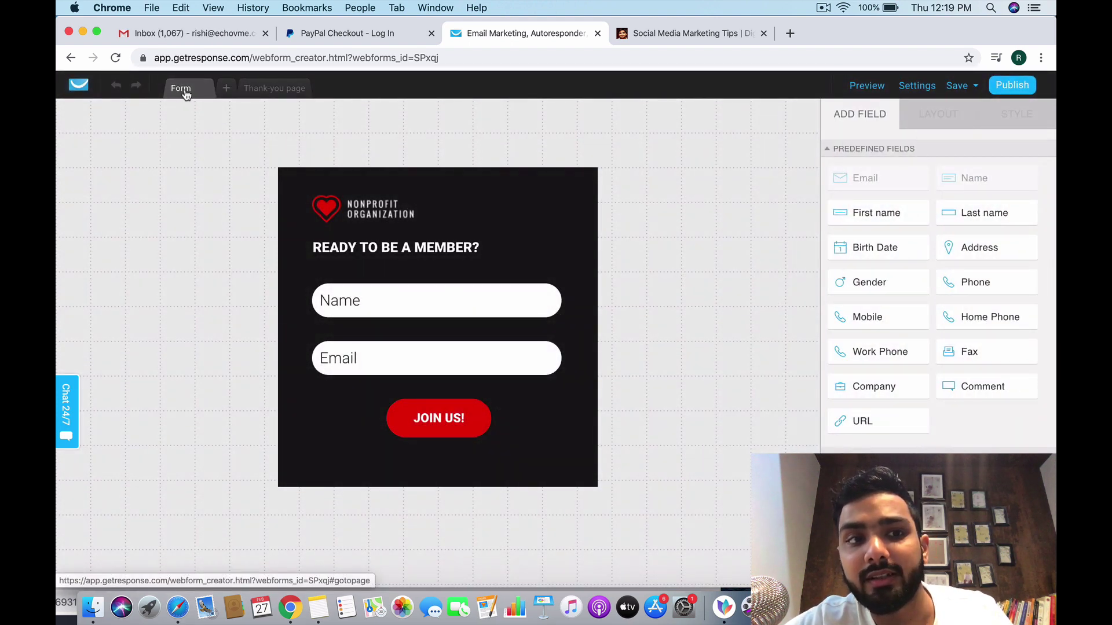
{"action": "left_click", "coordinate": [261, 88]}
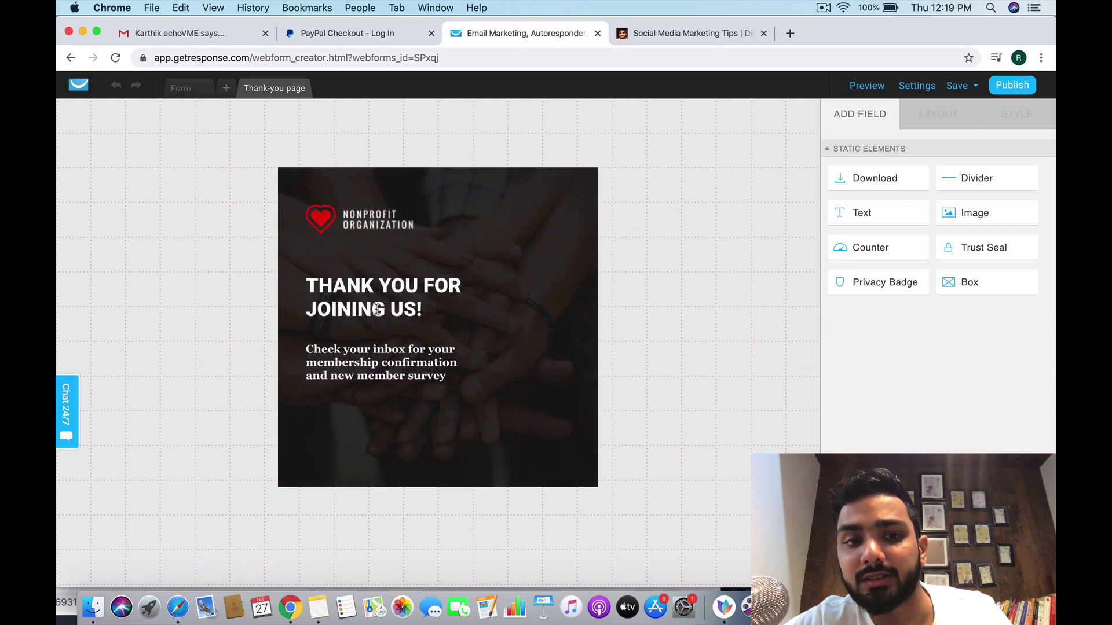
{"action": "left_click", "coordinate": [371, 311]}
{"action": "left_click", "coordinate": [383, 377]}
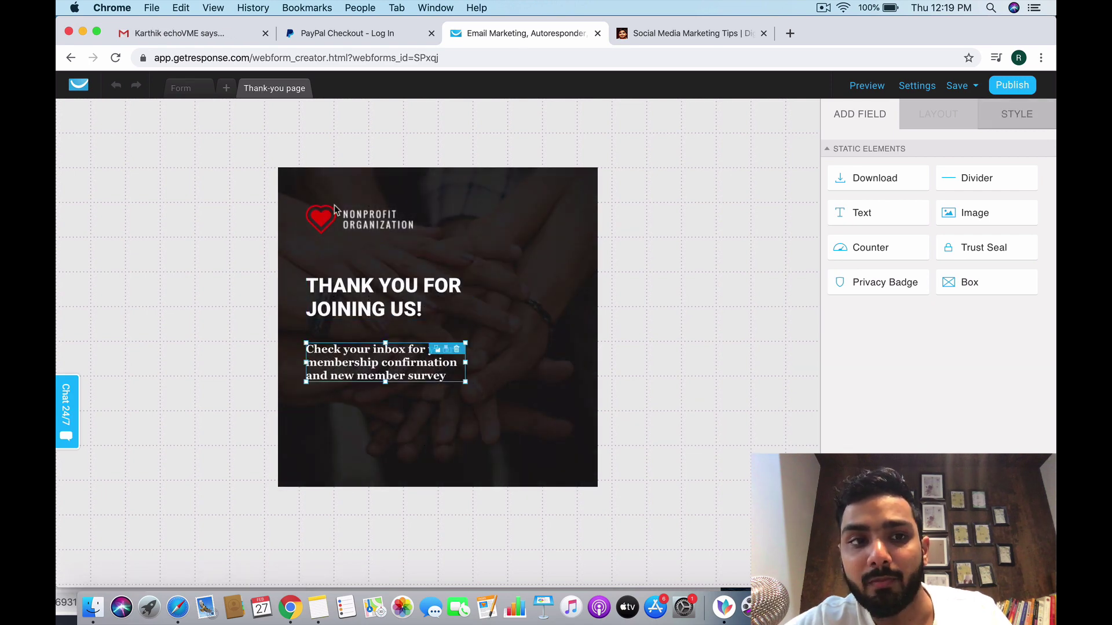
{"action": "left_click", "coordinate": [193, 92]}
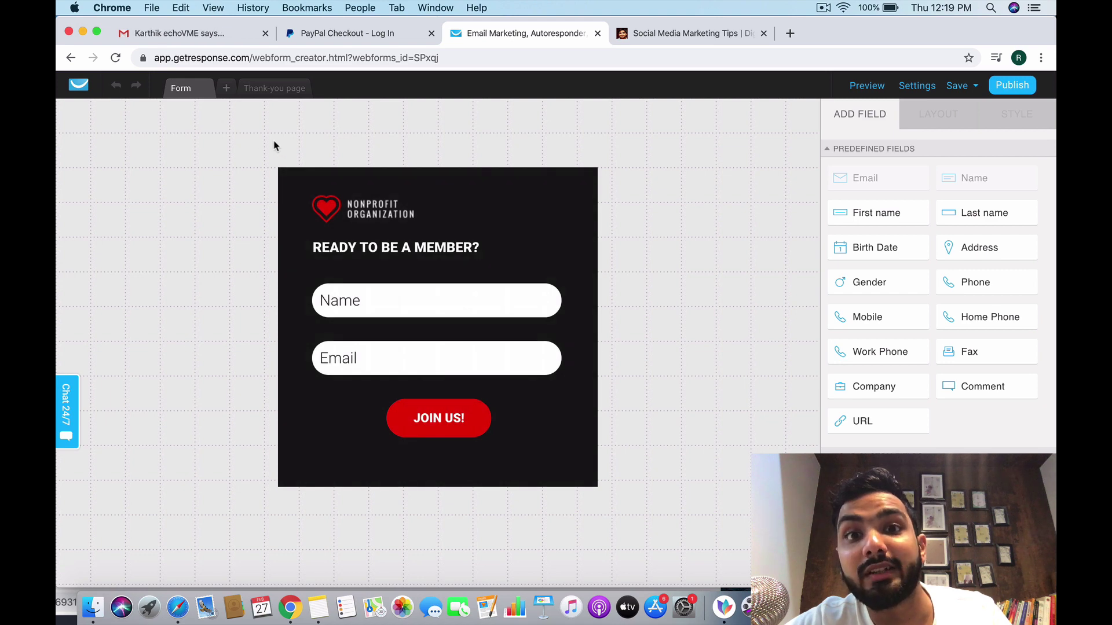
Step: Add Variant B and compare it with Variant A
{"action": "left_click", "coordinate": [227, 87]}
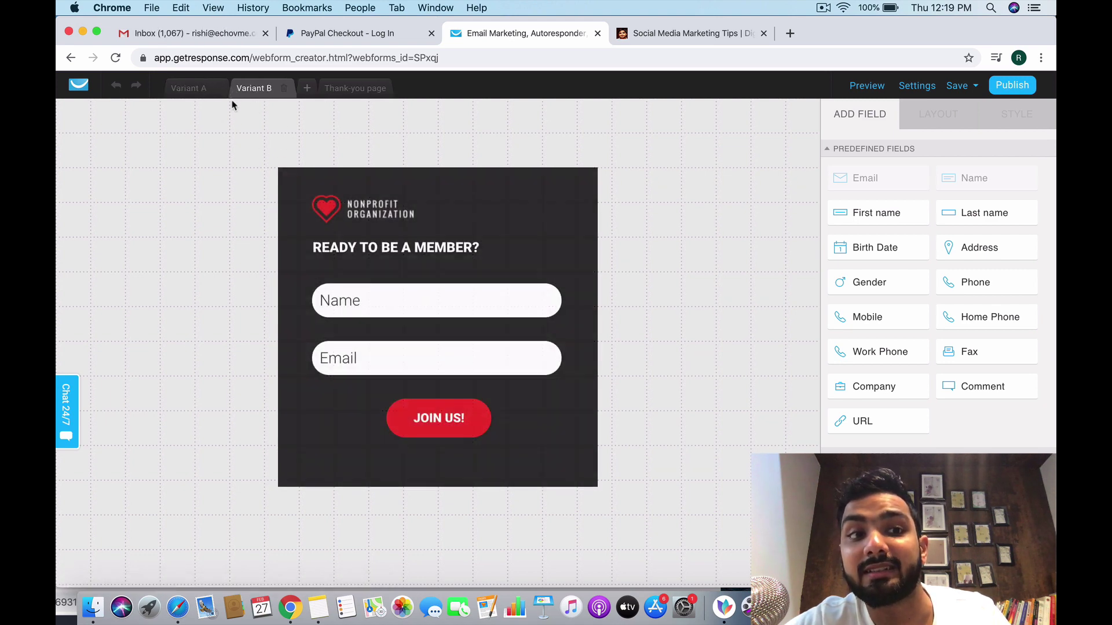
{"action": "left_click", "coordinate": [192, 92]}
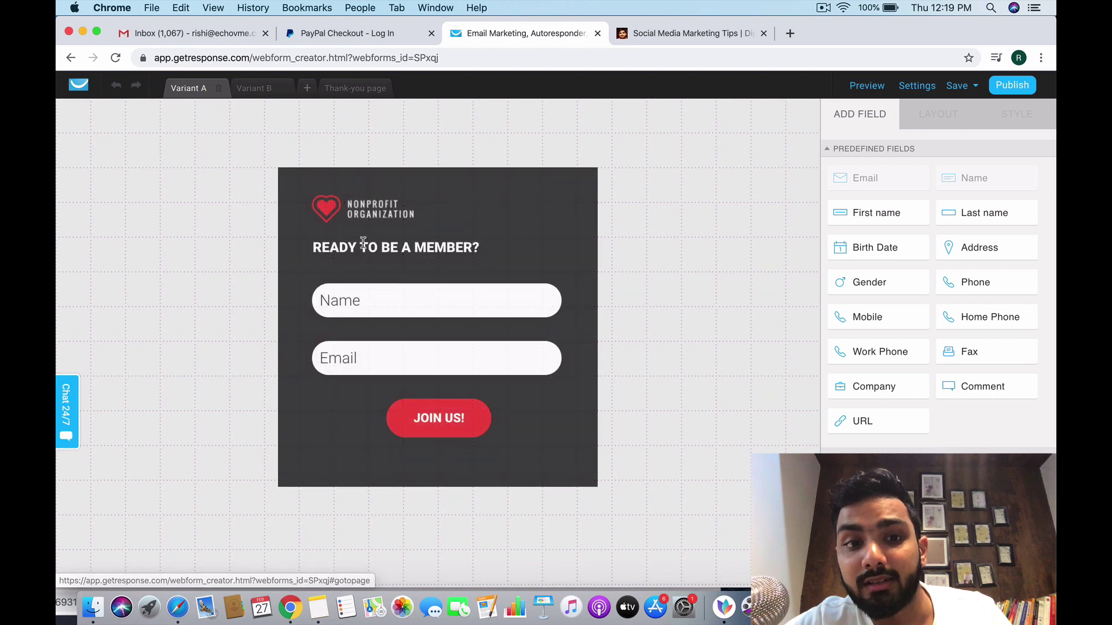
{"action": "left_click", "coordinate": [255, 90]}
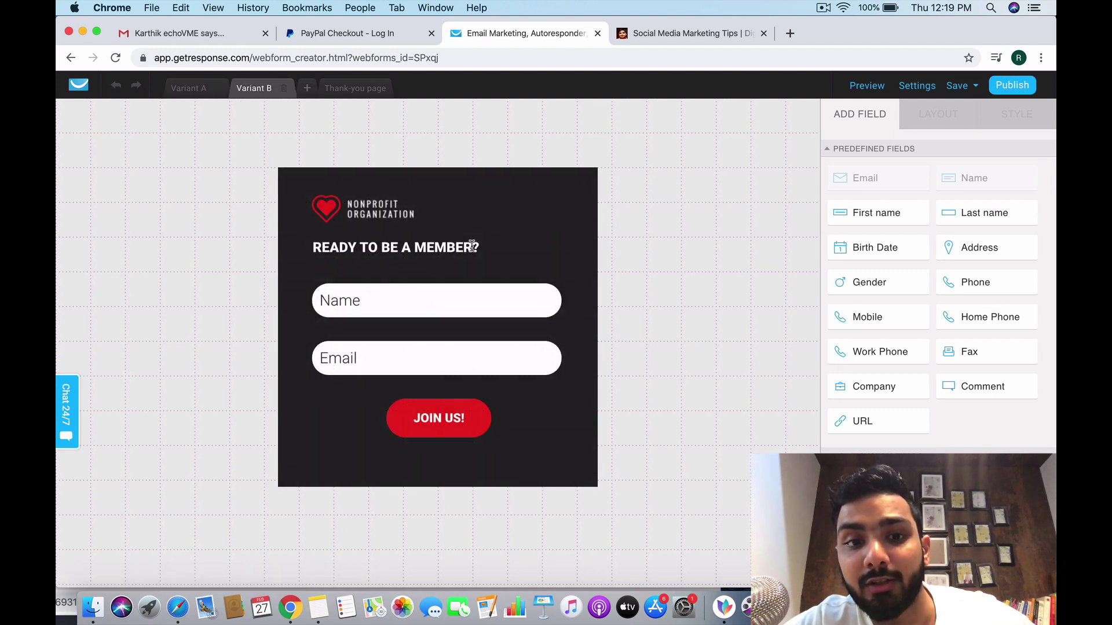
Step: In Variant B, select the READY TO BE A MEMBER? heading, then the JOIN US! button for editing
{"action": "left_click", "coordinate": [416, 250]}
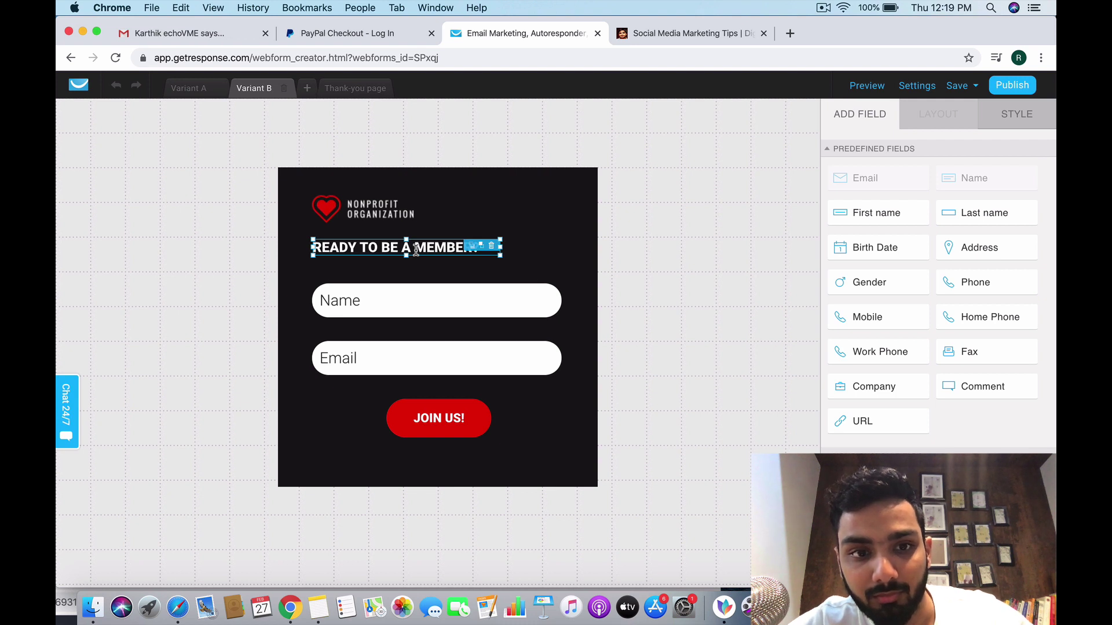
{"action": "left_click", "coordinate": [416, 250]}
{"action": "triple_click", "coordinate": [416, 250]}
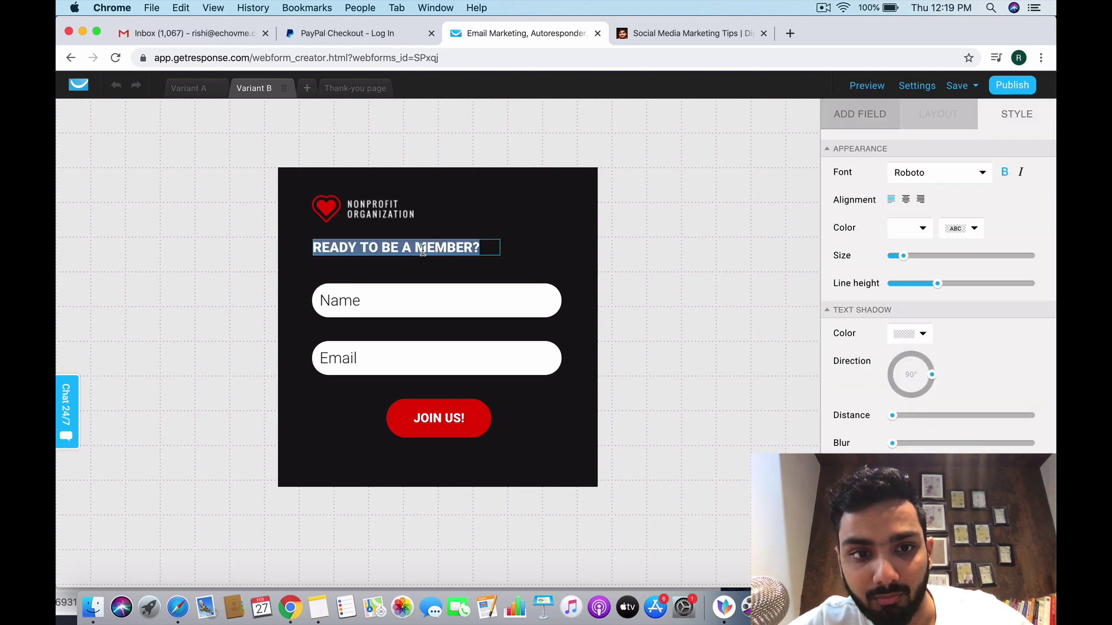
{"action": "left_click", "coordinate": [440, 308]}
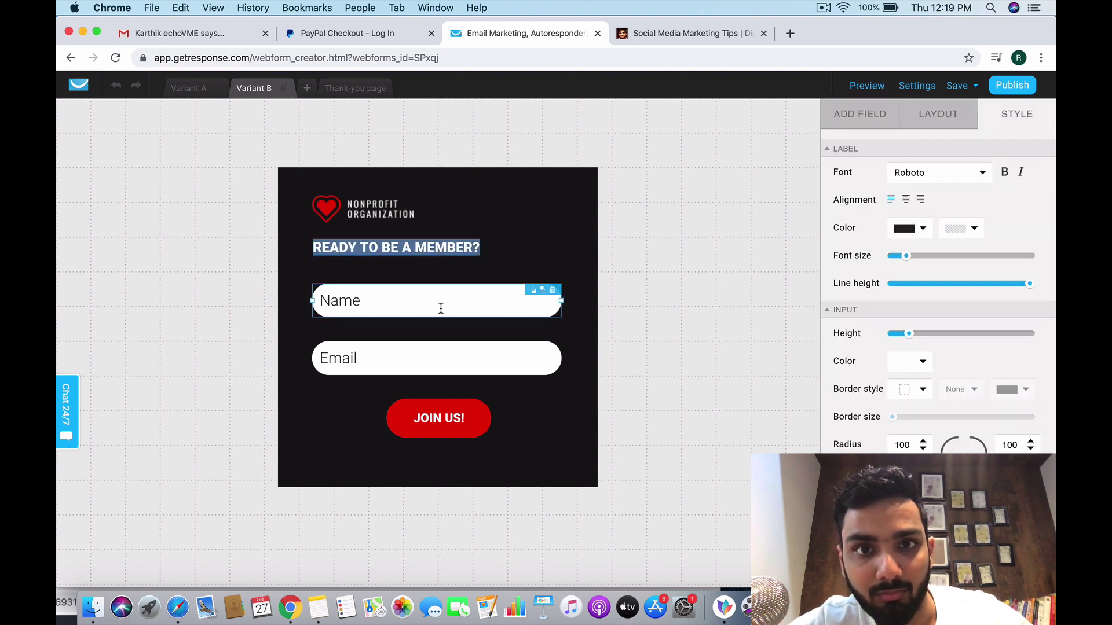
{"action": "left_click", "coordinate": [406, 250]}
{"action": "left_click", "coordinate": [416, 249]}
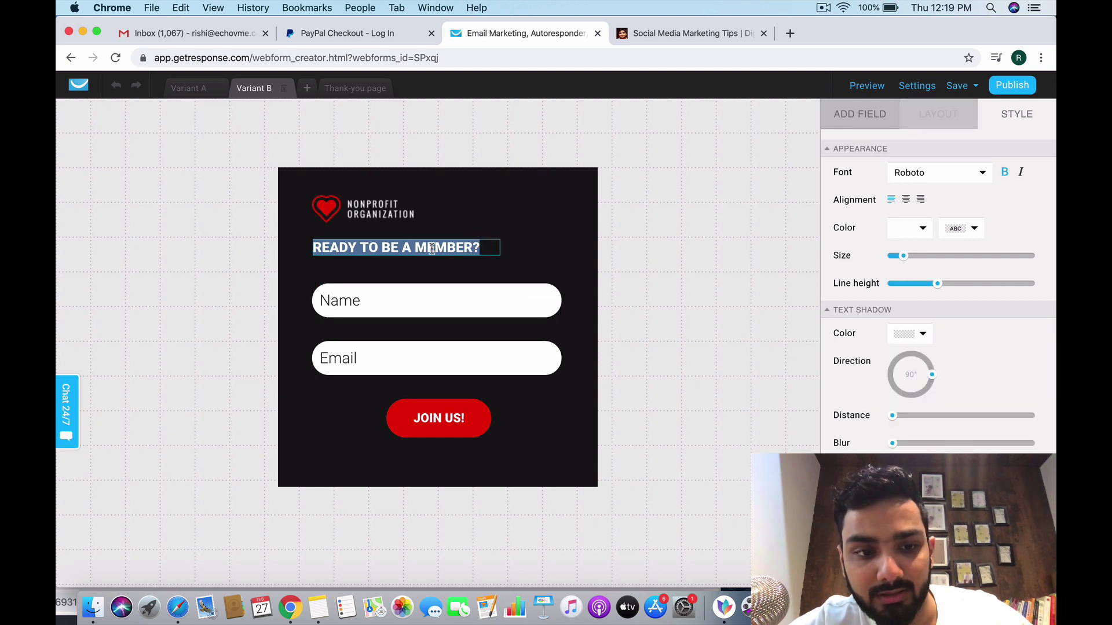
{"action": "left_click", "coordinate": [472, 268]}
{"action": "left_click", "coordinate": [326, 52]}
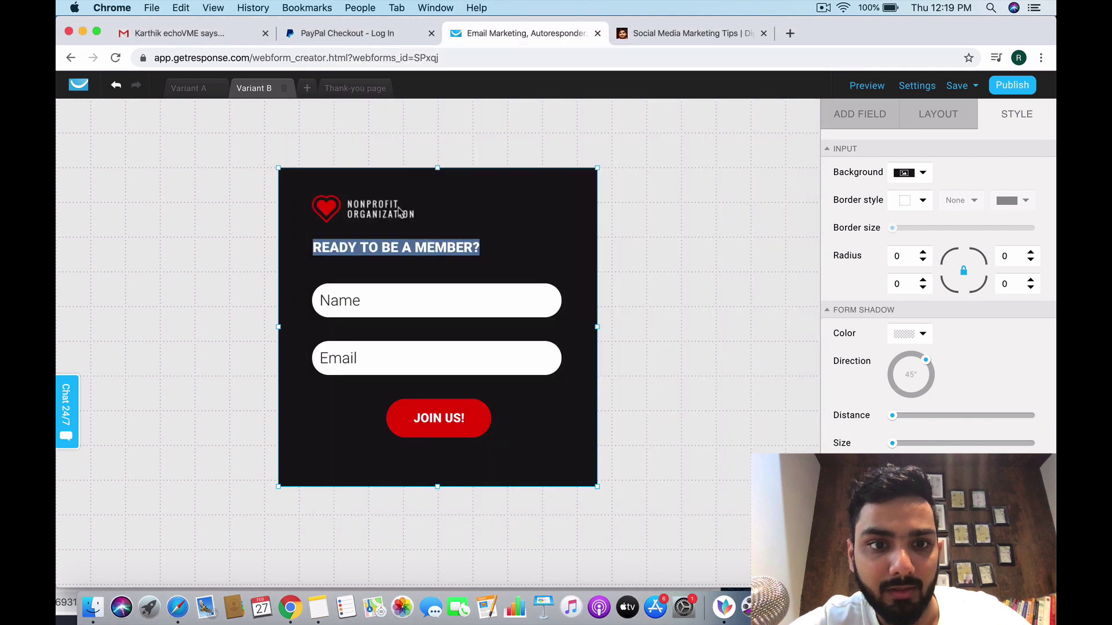
{"action": "left_click", "coordinate": [428, 242]}
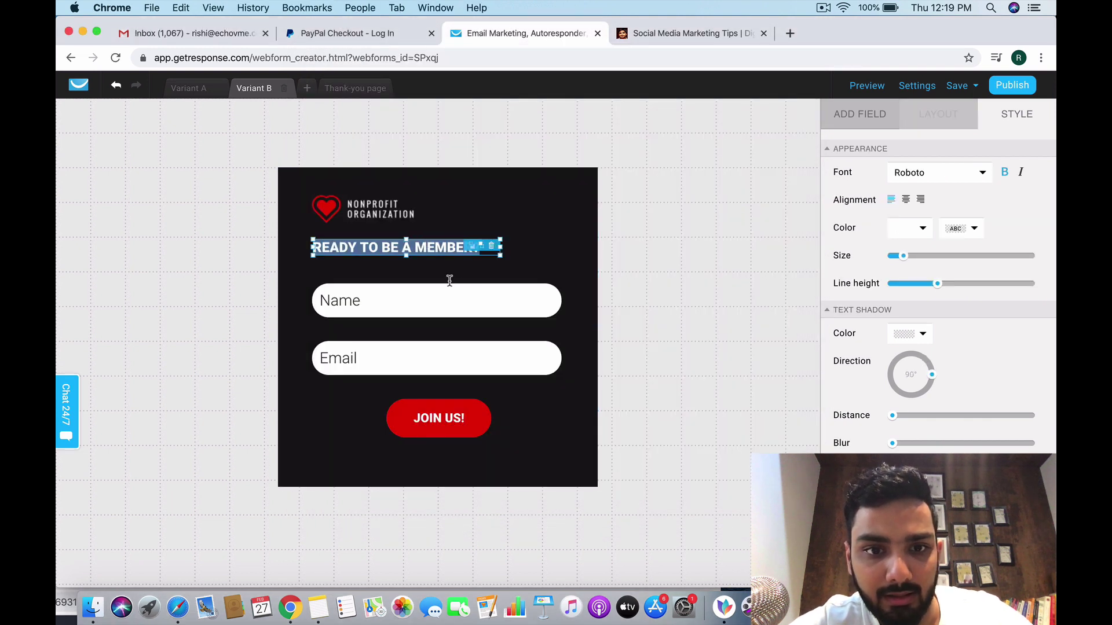
{"action": "left_click", "coordinate": [437, 423]}
{"action": "left_click", "coordinate": [467, 424]}
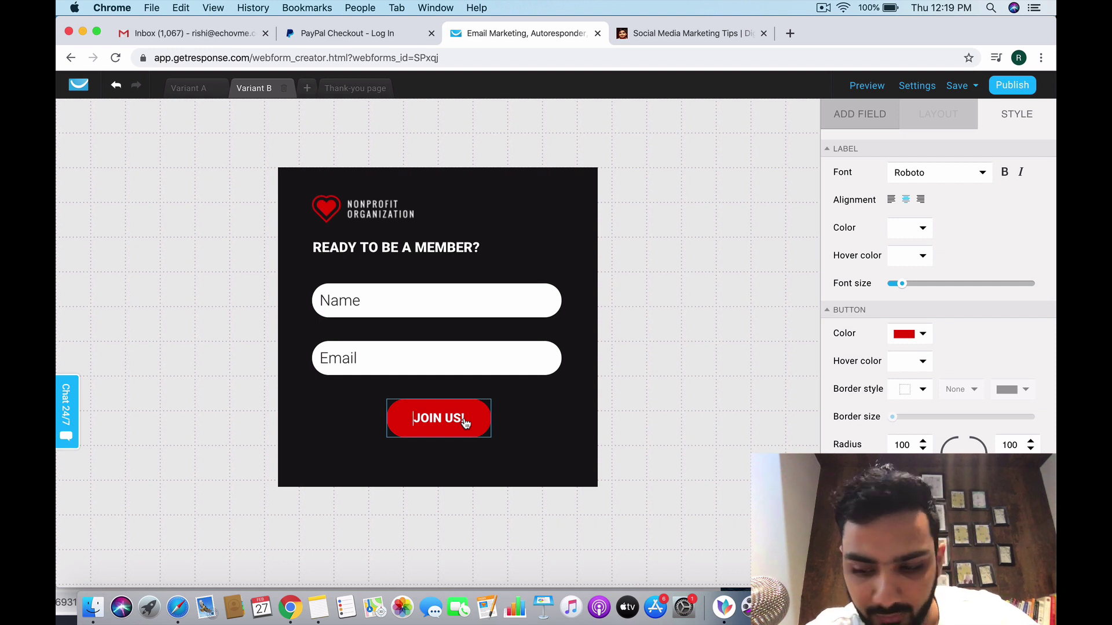
Step: Change the button to 'JOIN US FOR FREE!' and widen it to fit one line
{"action": "key", "text": "Right"}
{"action": "key", "text": "Right"}
{"action": "key", "text": "Right"}
{"action": "type", "text": "FOR FREE"}
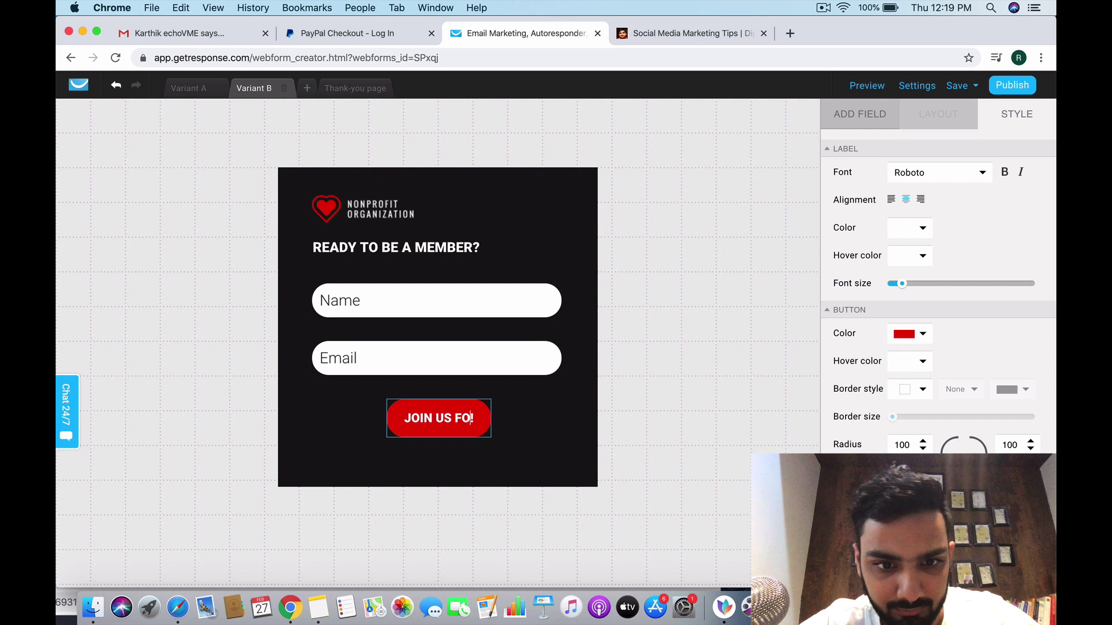
{"action": "left_click", "coordinate": [490, 419]}
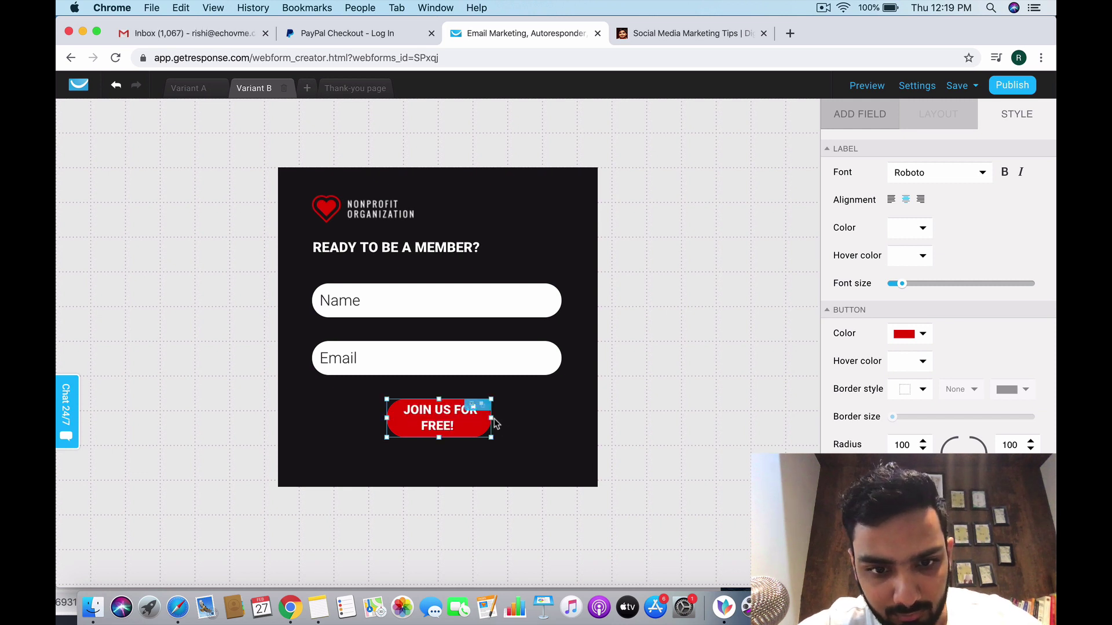
{"action": "left_click", "coordinate": [491, 418]}
{"action": "left_click", "coordinate": [490, 418]}
{"action": "left_click_drag", "start_coordinate": [490, 419], "coordinate": [522, 419]}
Step: Change the heading to 'READY TO BE A VIP MEMBER?'
{"action": "left_click", "coordinate": [478, 247]}
{"action": "double_click", "coordinate": [479, 248]}
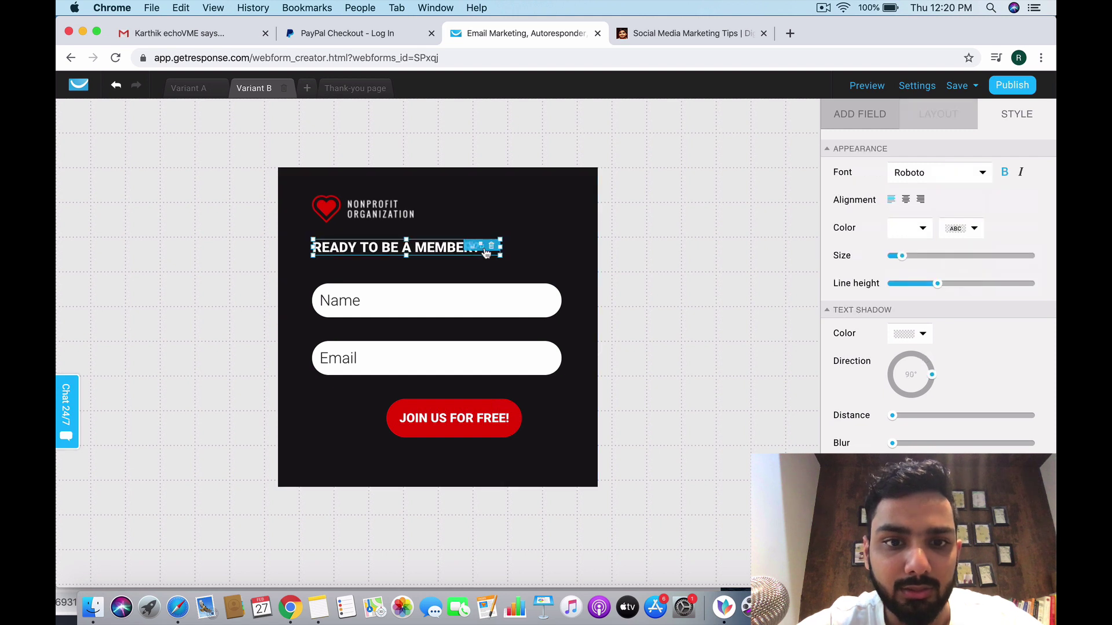
{"action": "left_click", "coordinate": [428, 249]}
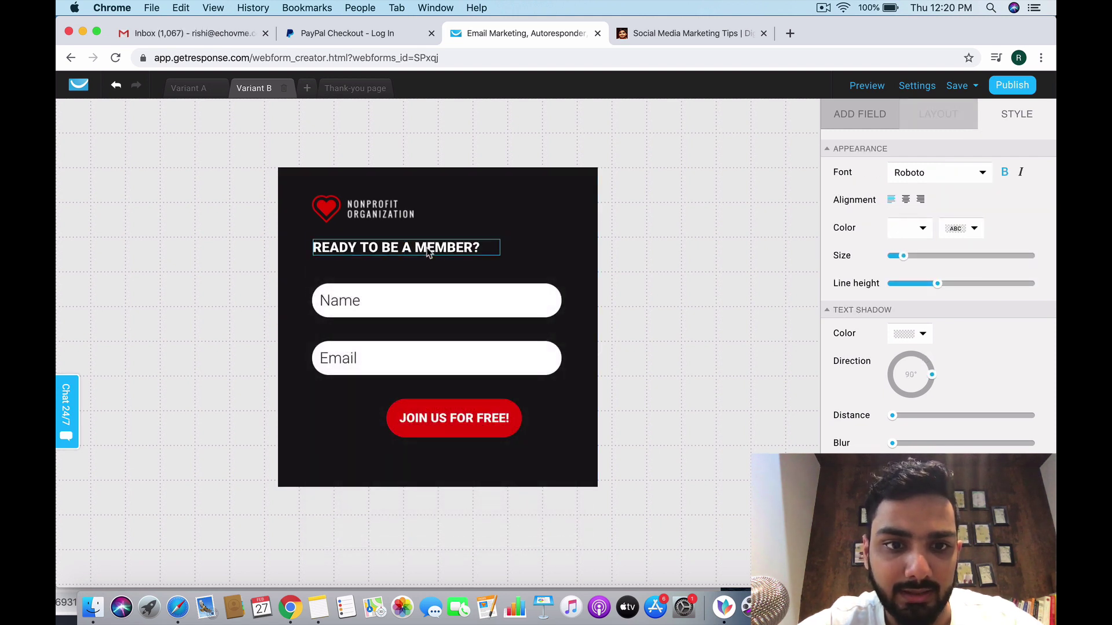
{"action": "key", "text": "BackSpace"}
{"action": "type", "text": "VIP M"}
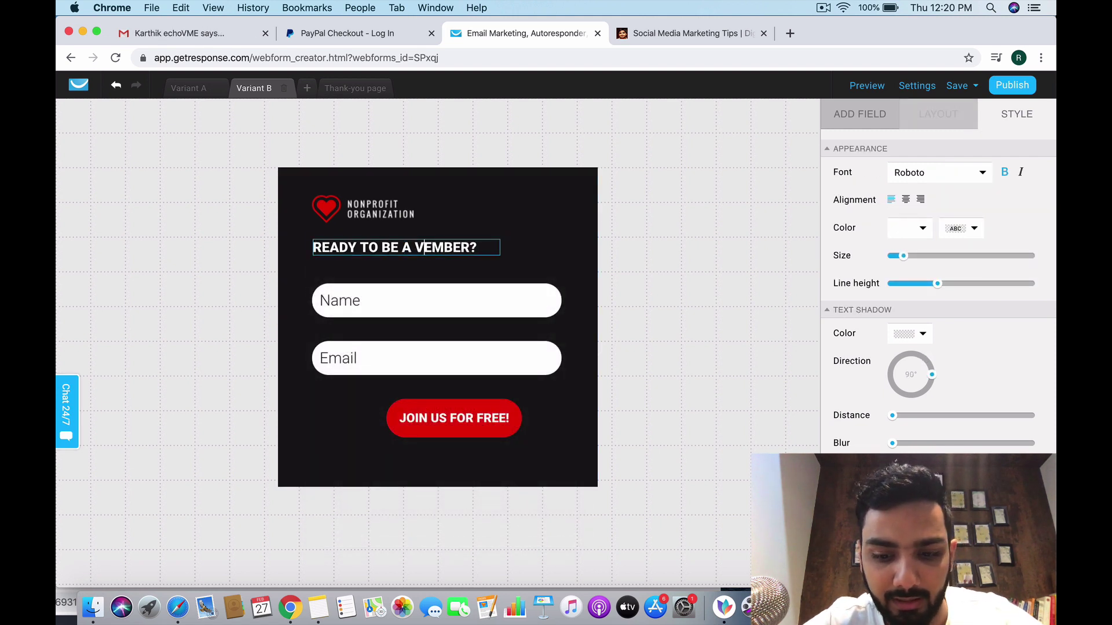
{"action": "left_click", "coordinate": [509, 255]}
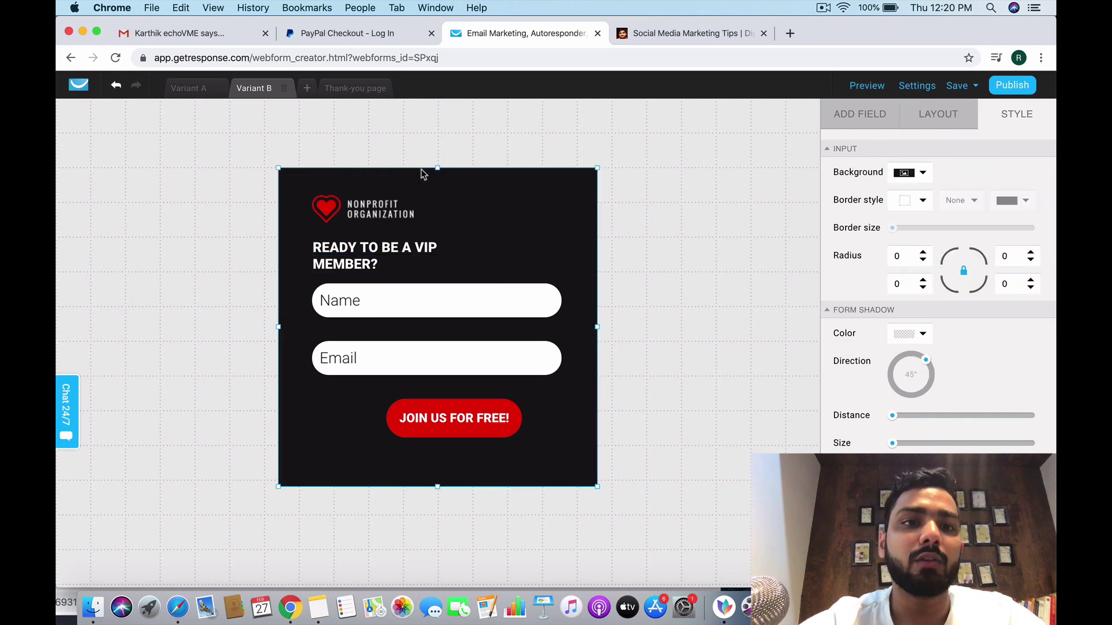
Step: In Variant A, drag the form's corner to shrink it to about 408×436 px
{"action": "left_click", "coordinate": [195, 92]}
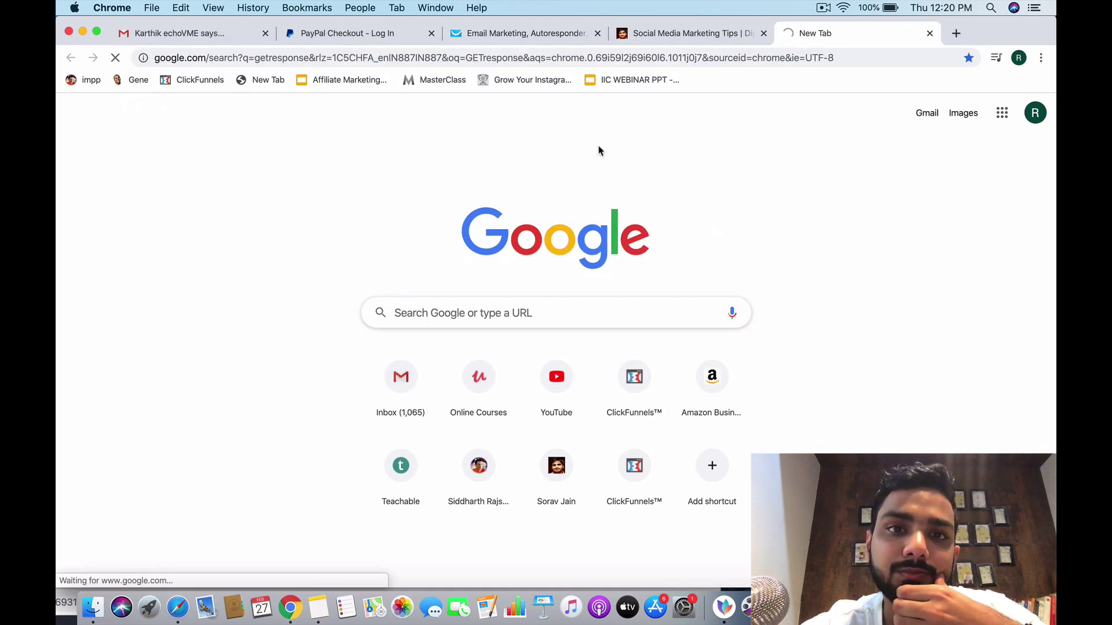
{"action": "left_click", "coordinate": [491, 44]}
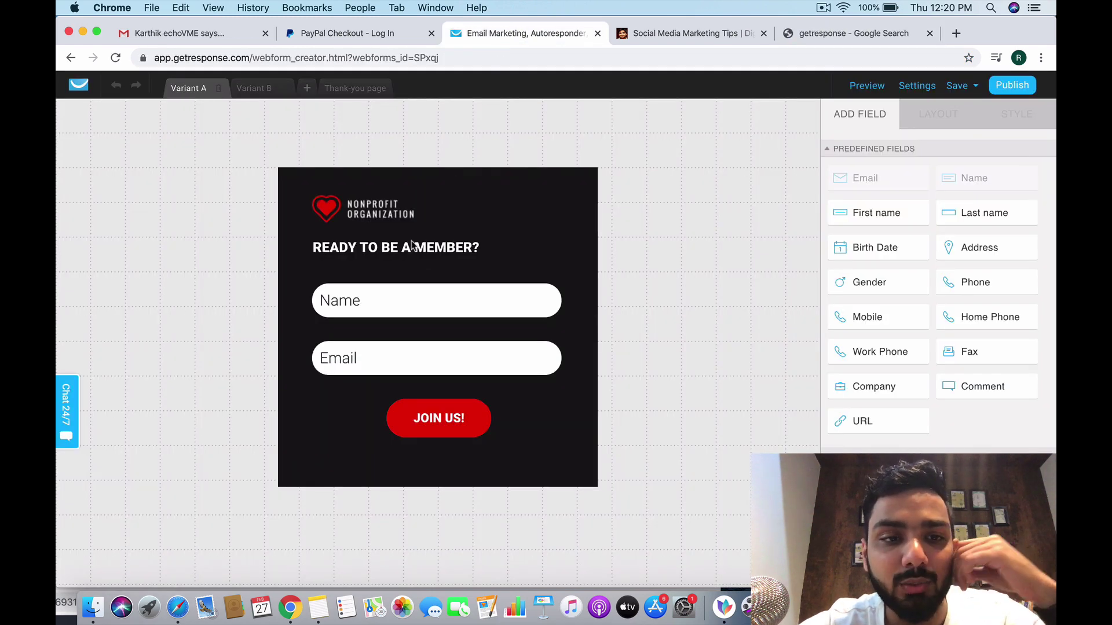
{"action": "left_click", "coordinate": [519, 239]}
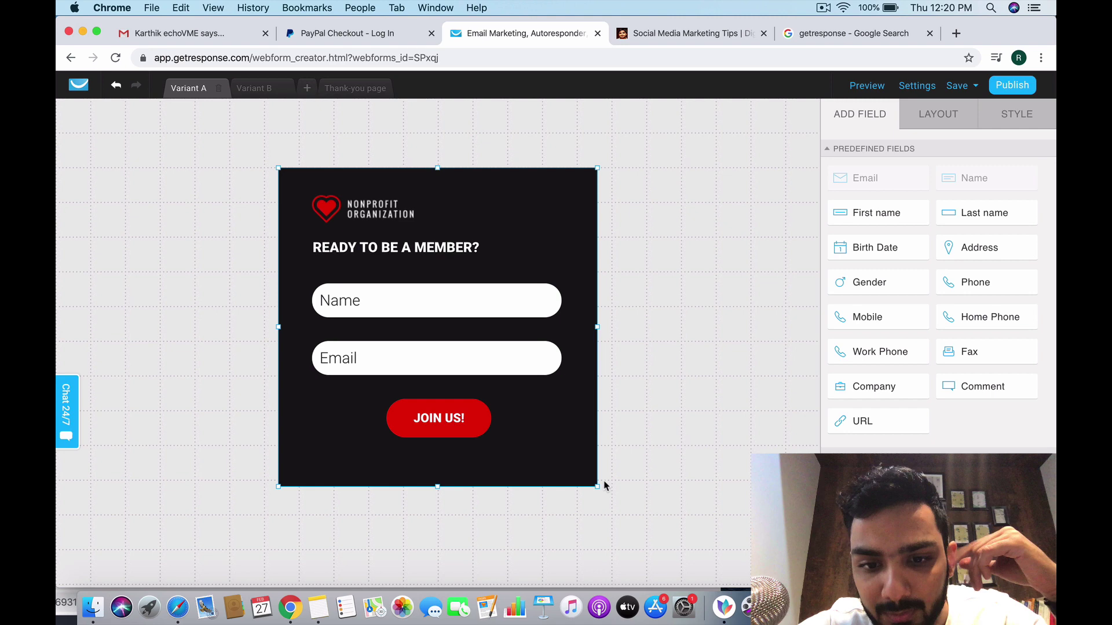
{"action": "left_click_drag", "start_coordinate": [598, 486], "coordinate": [579, 495]}
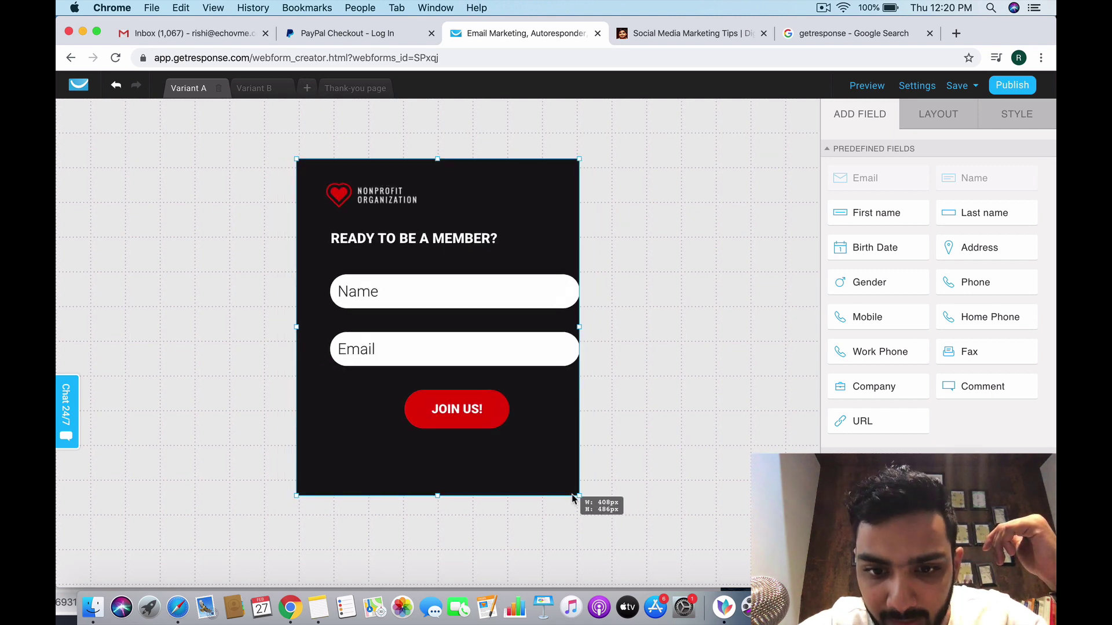
{"action": "left_click", "coordinate": [689, 34]}
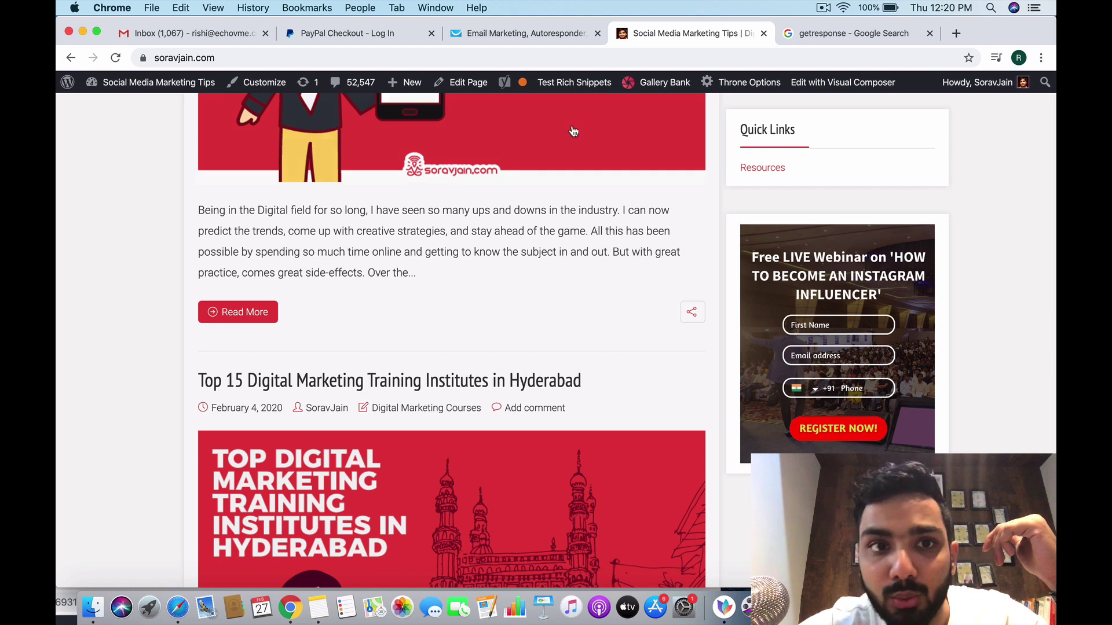
{"action": "left_click", "coordinate": [510, 33]}
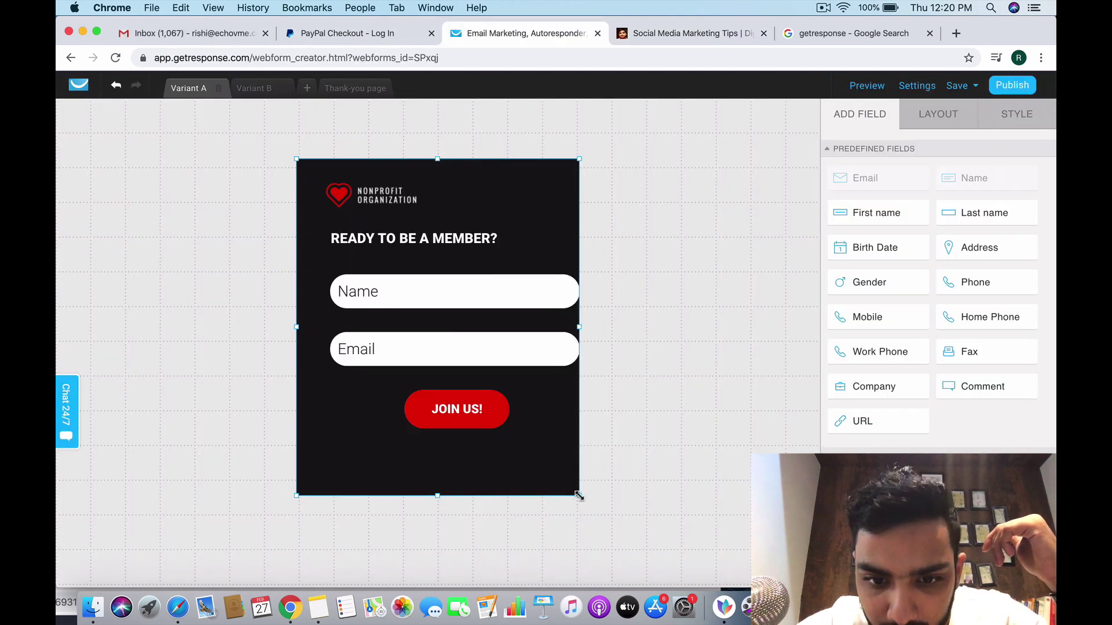
{"action": "mouse_move", "coordinate": [579, 496]}
{"action": "left_mouse_down"}
{"action": "mouse_move", "coordinate": [510, 454]}
{"action": "mouse_move", "coordinate": [517, 505]}
{"action": "mouse_move", "coordinate": [586, 494]}
{"action": "mouse_move", "coordinate": [641, 524]}
{"action": "mouse_move", "coordinate": [626, 516]}
{"action": "mouse_move", "coordinate": [802, 524]}
{"action": "mouse_move", "coordinate": [585, 519]}
{"action": "mouse_move", "coordinate": [586, 477]}
{"action": "left_mouse_up"}
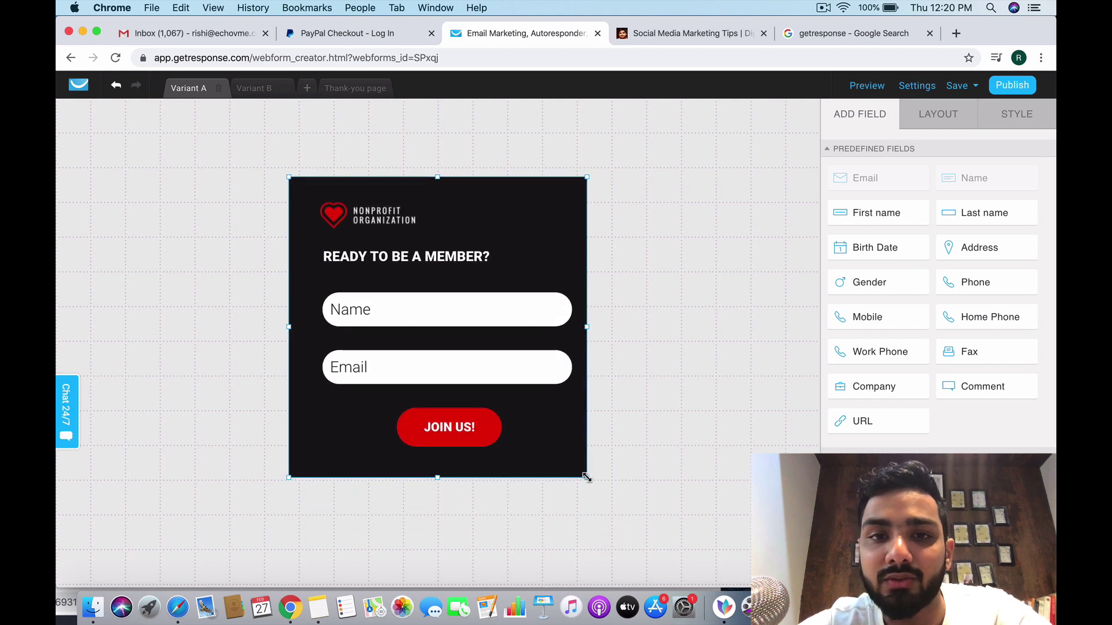
Step: Log in to getresponse.com in another tab and open the Forms and surveys list
{"action": "left_click", "coordinate": [804, 30]}
{"action": "left_click", "coordinate": [259, 538]}
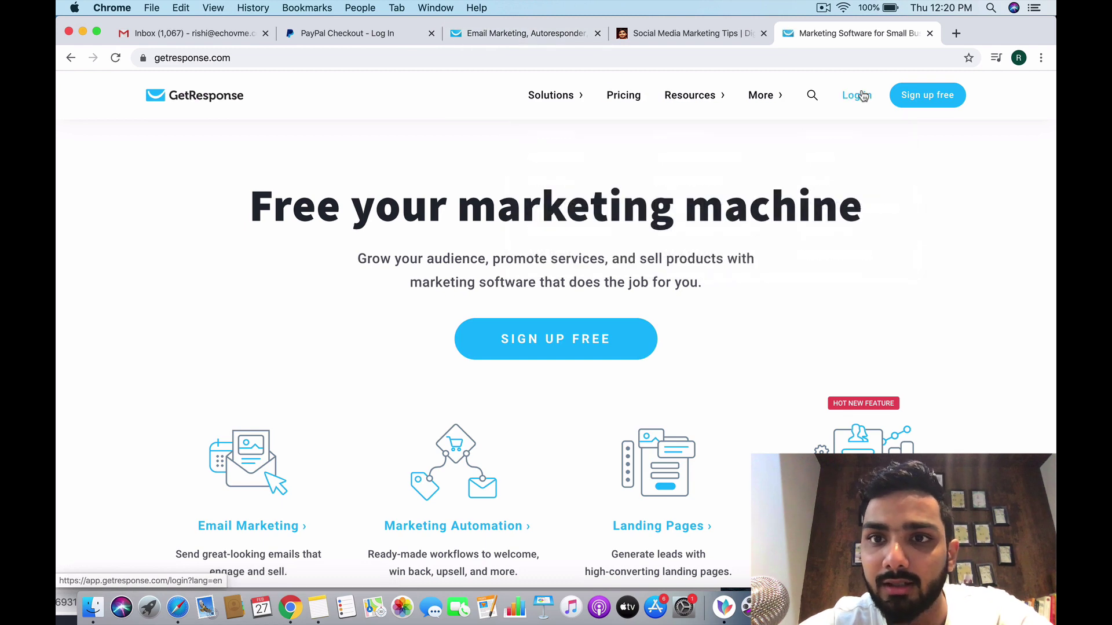
{"action": "left_click", "coordinate": [848, 95]}
{"action": "left_click", "coordinate": [518, 35]}
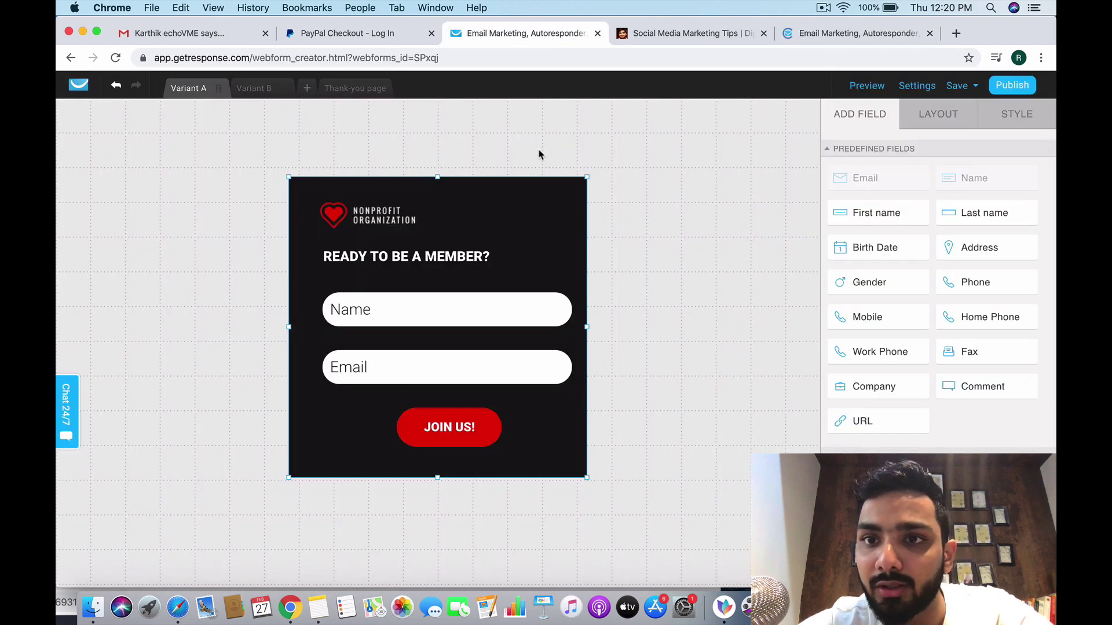
{"action": "left_click", "coordinate": [851, 33]}
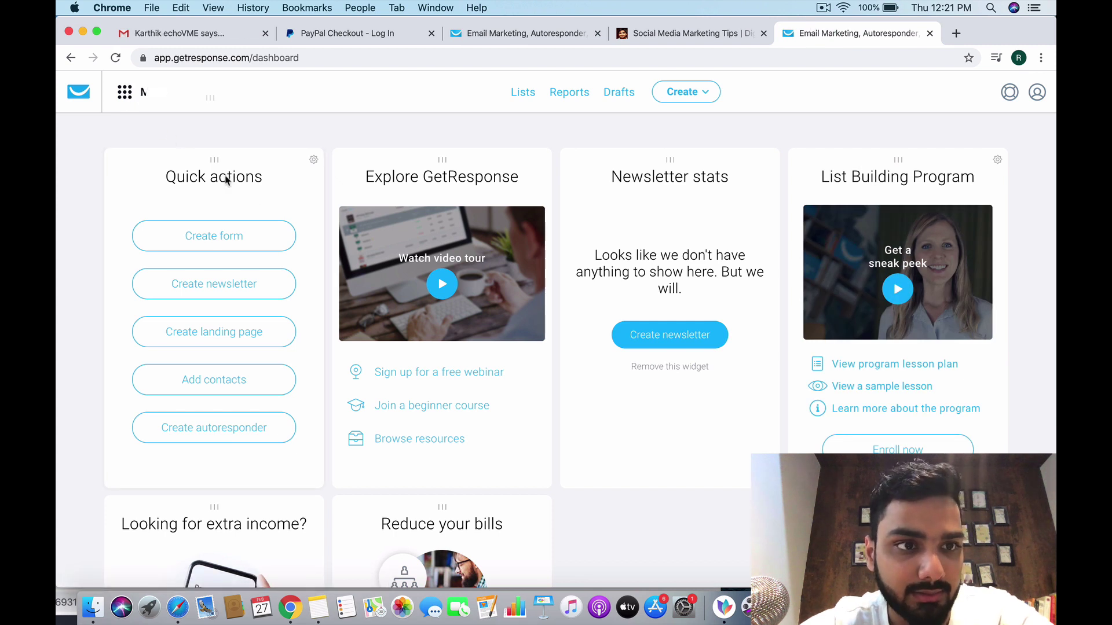
{"action": "left_click", "coordinate": [120, 103]}
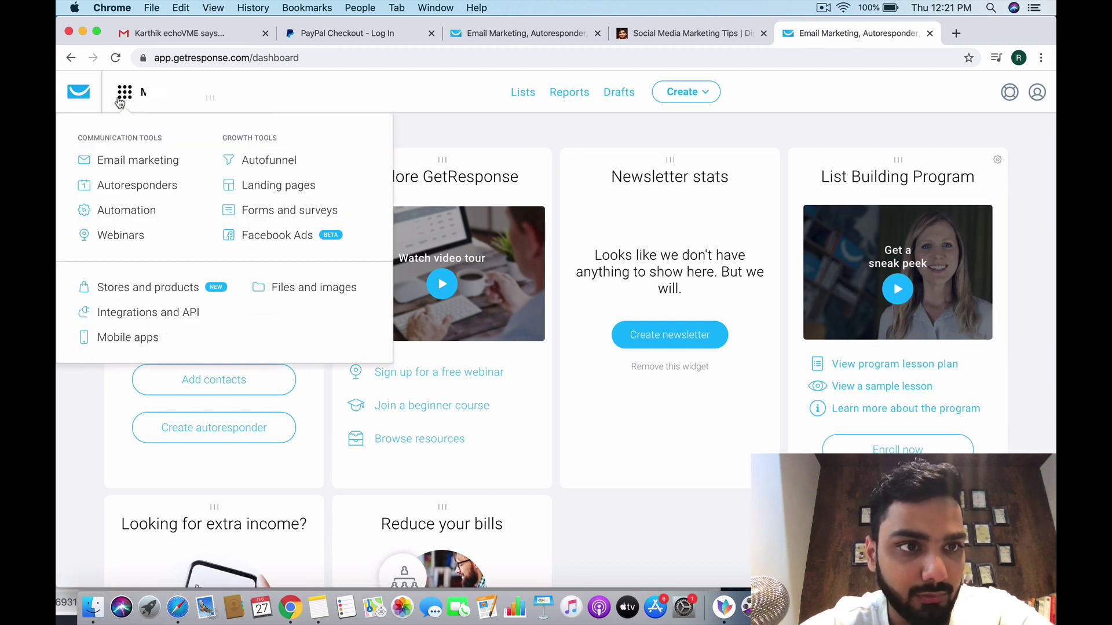
{"action": "left_click", "coordinate": [302, 214]}
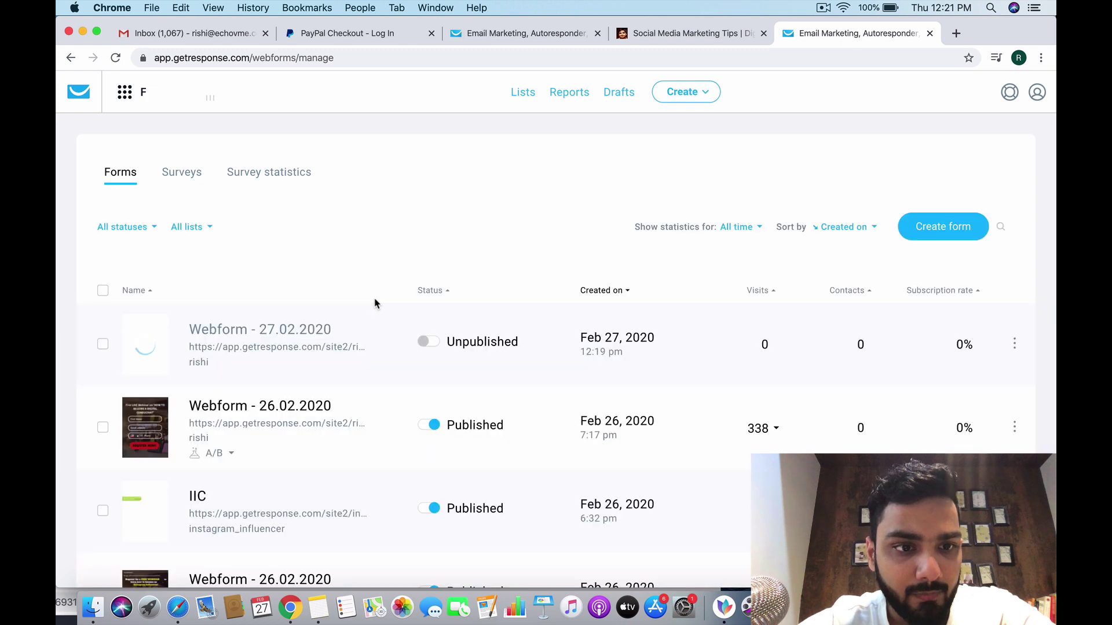
{"action": "scroll", "coordinate": [374, 304], "scroll_direction": "down", "scroll_amount": 2}
{"action": "scroll", "coordinate": [375, 303], "scroll_direction": "down", "scroll_amount": 1}
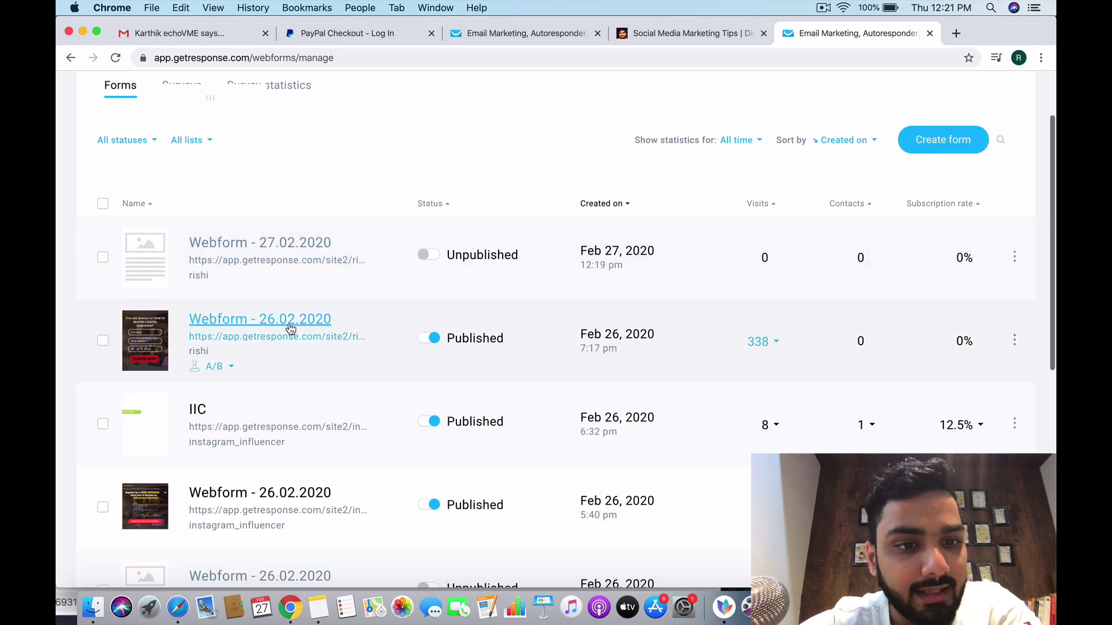
Step: Open Webform - 26.02.2020 and view its Variant B and Variant C
{"action": "left_click", "coordinate": [290, 329]}
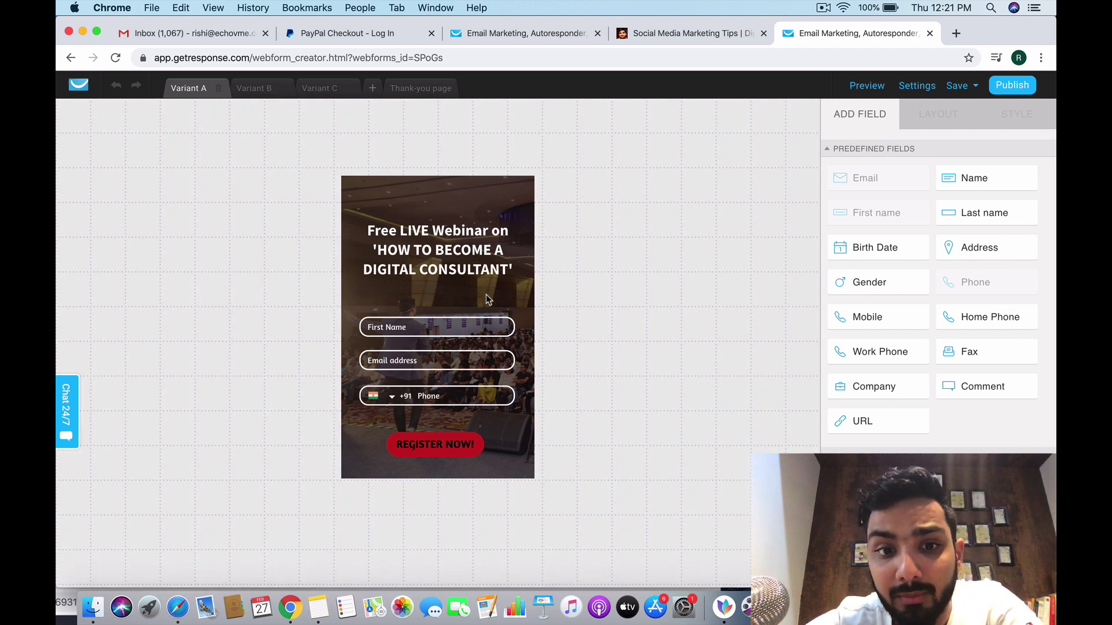
{"action": "left_click", "coordinate": [253, 88]}
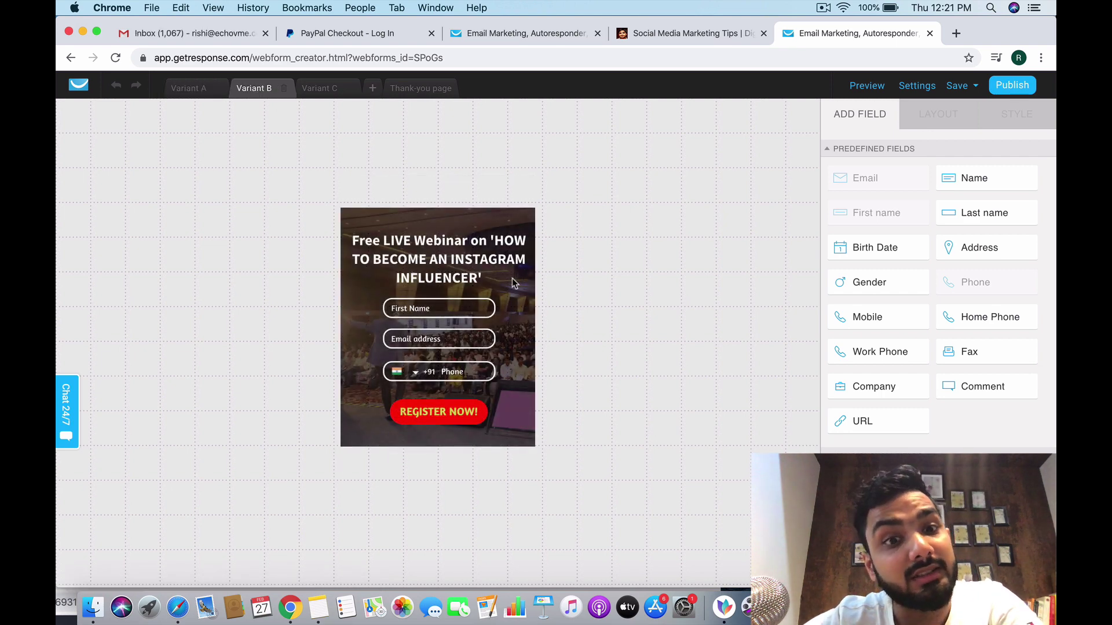
{"action": "left_click", "coordinate": [318, 89]}
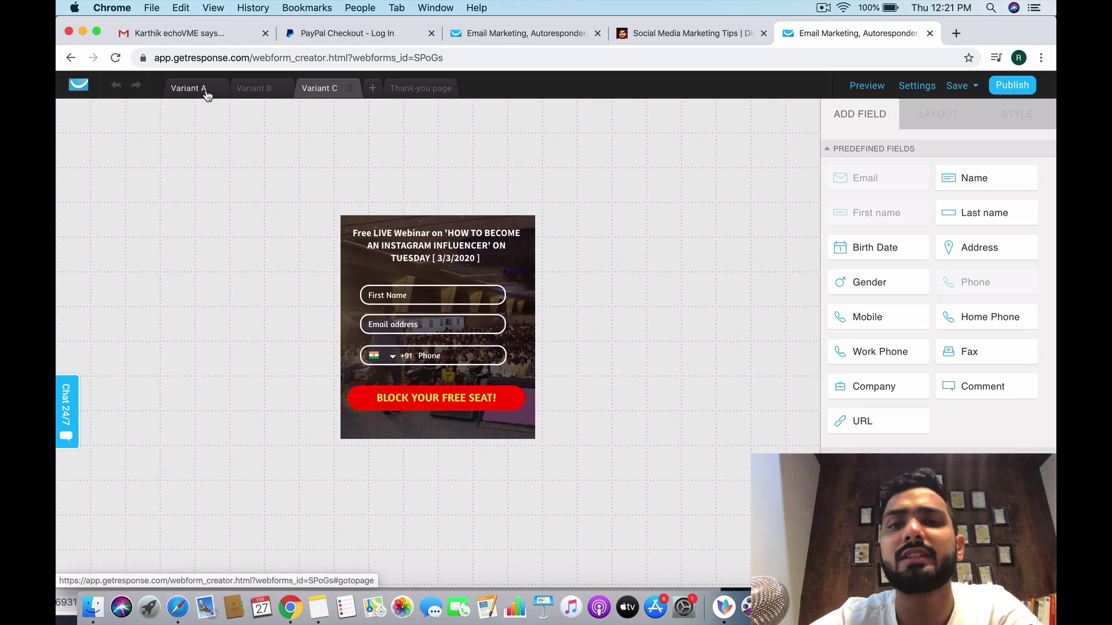
Step: Drag a +91 Phone field from Predefined Fields onto Variant A, just below the Email field
{"action": "left_click", "coordinate": [379, 36]}
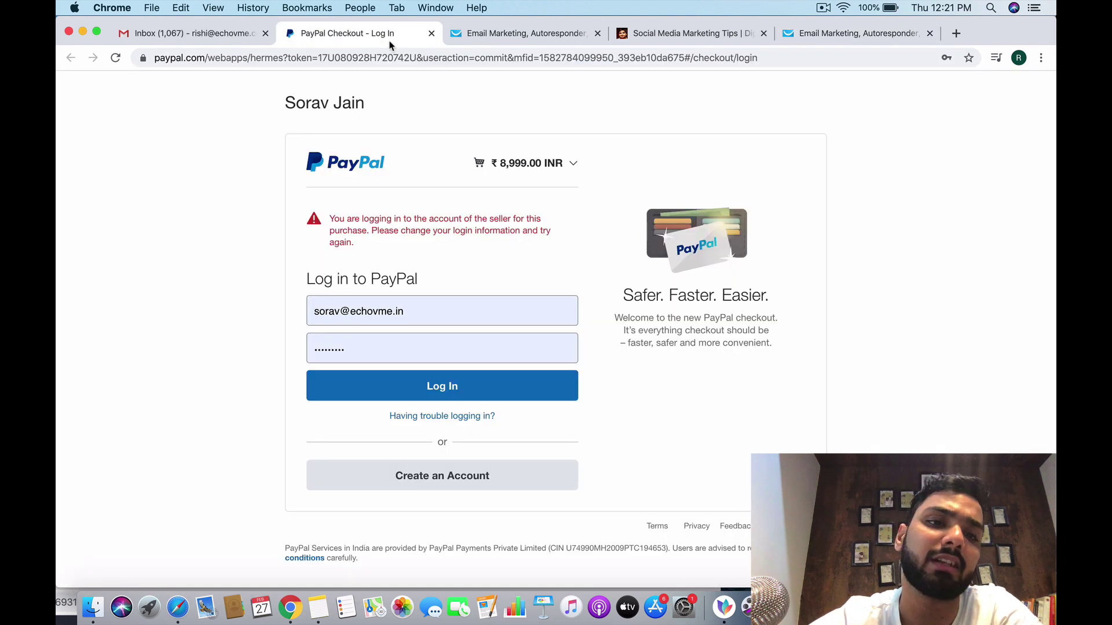
{"action": "left_click", "coordinate": [502, 33]}
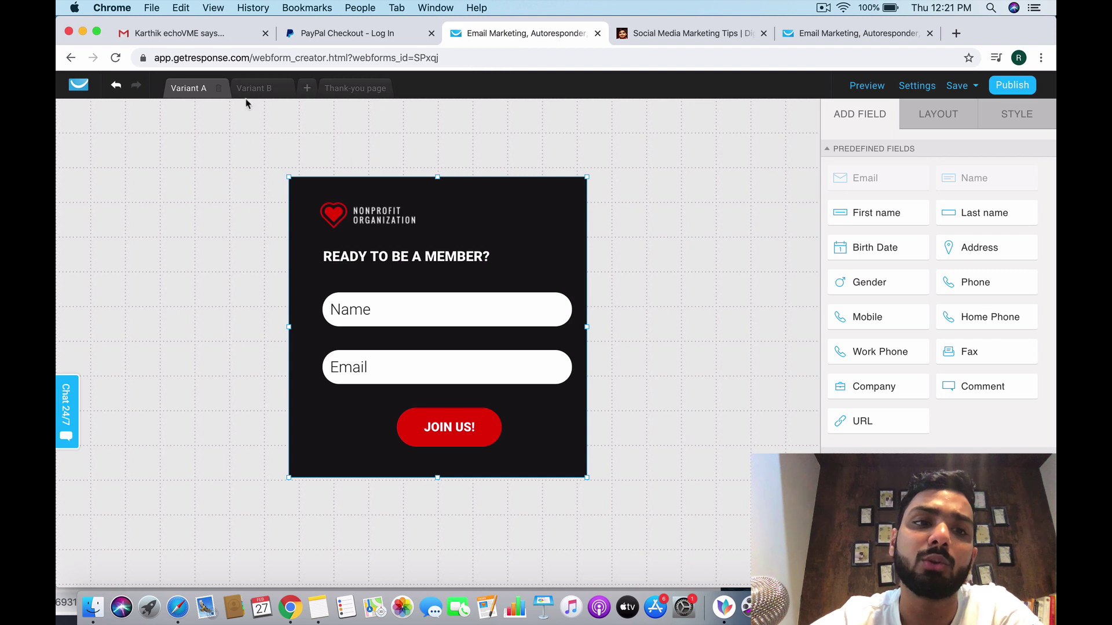
{"action": "left_click", "coordinate": [462, 158]}
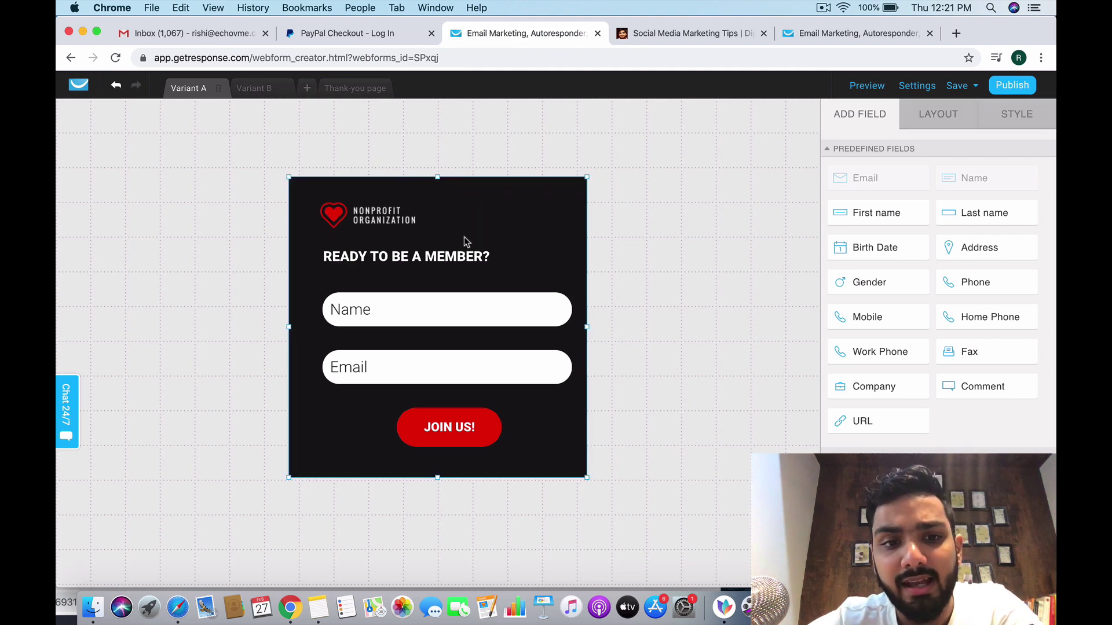
{"action": "left_click", "coordinate": [470, 313]}
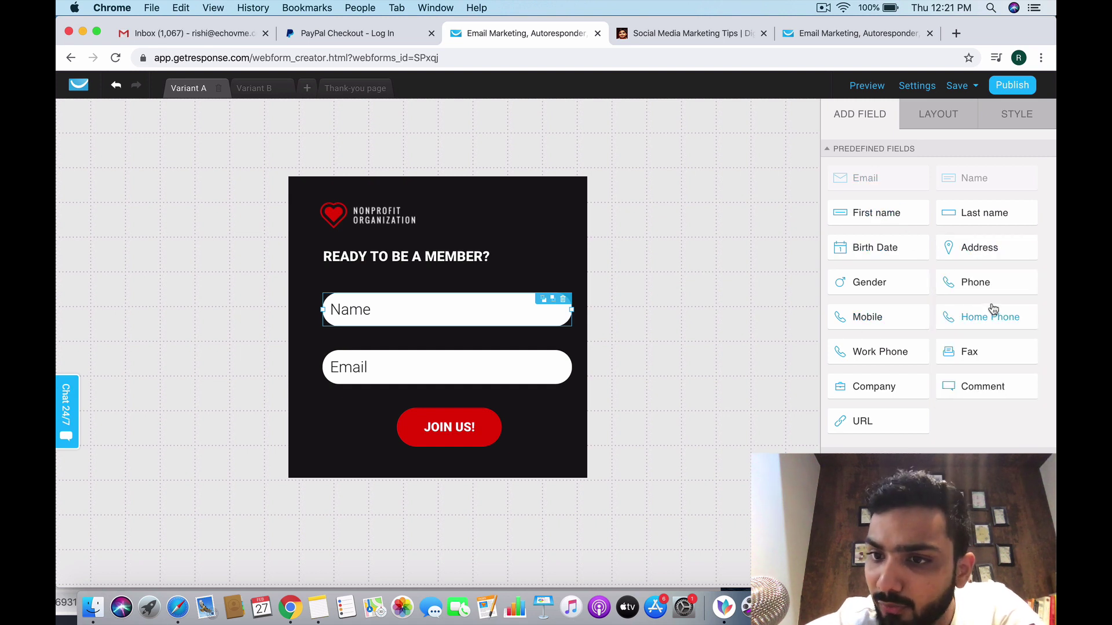
{"action": "left_click_drag", "start_coordinate": [985, 285], "coordinate": [752, 400]}
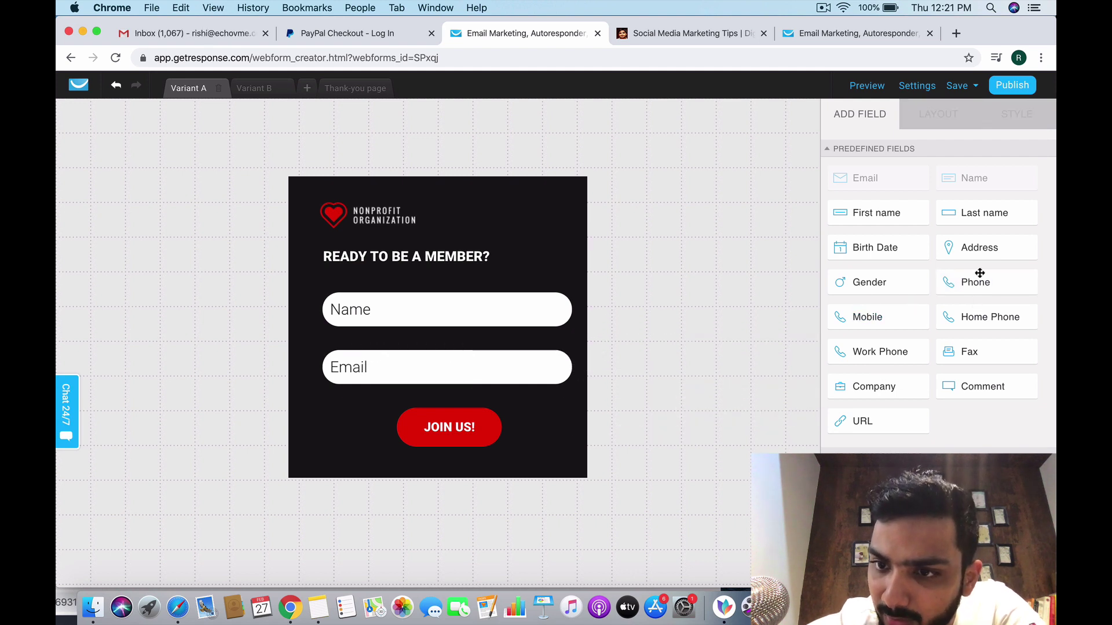
{"action": "left_click_drag", "start_coordinate": [979, 272], "coordinate": [450, 355]}
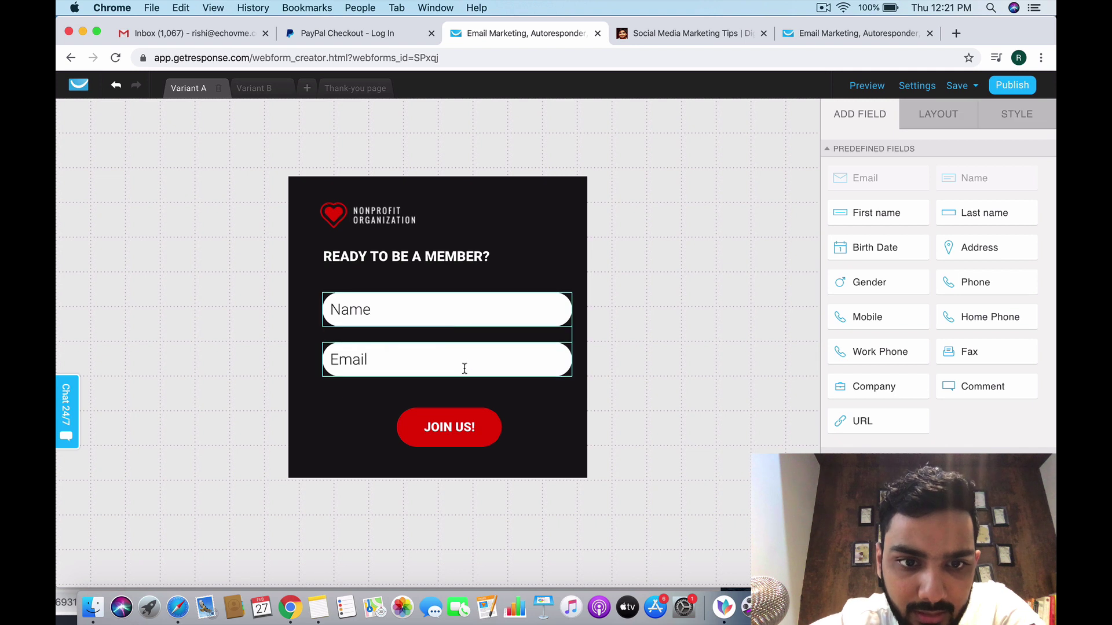
{"action": "left_click", "coordinate": [467, 366]}
{"action": "left_click_drag", "start_coordinate": [1016, 291], "coordinate": [444, 388]}
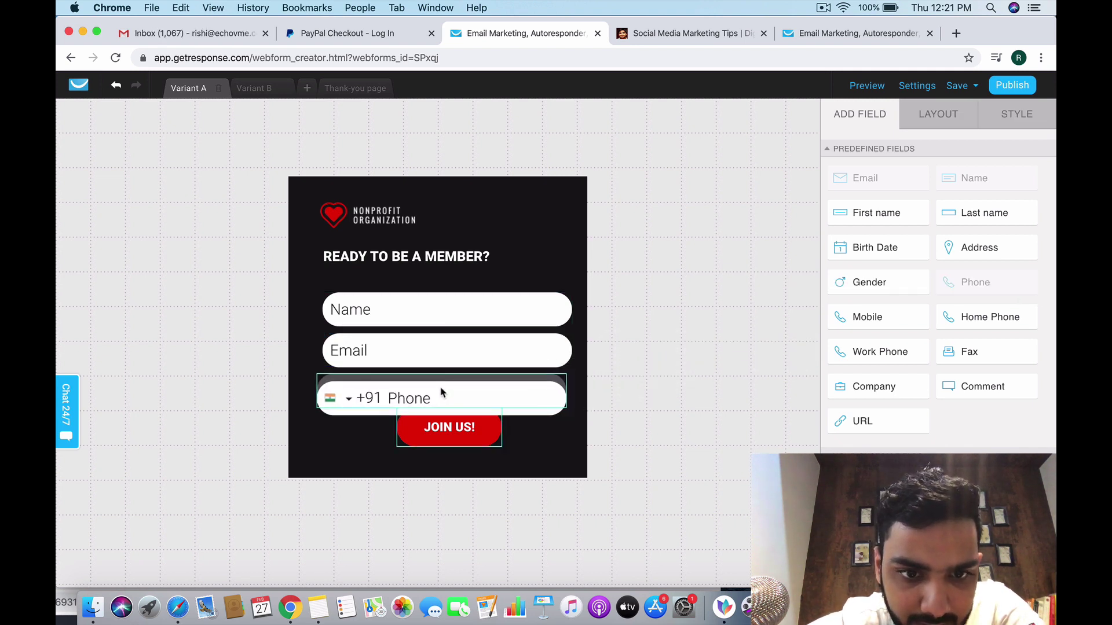
{"action": "left_click", "coordinate": [451, 443]}
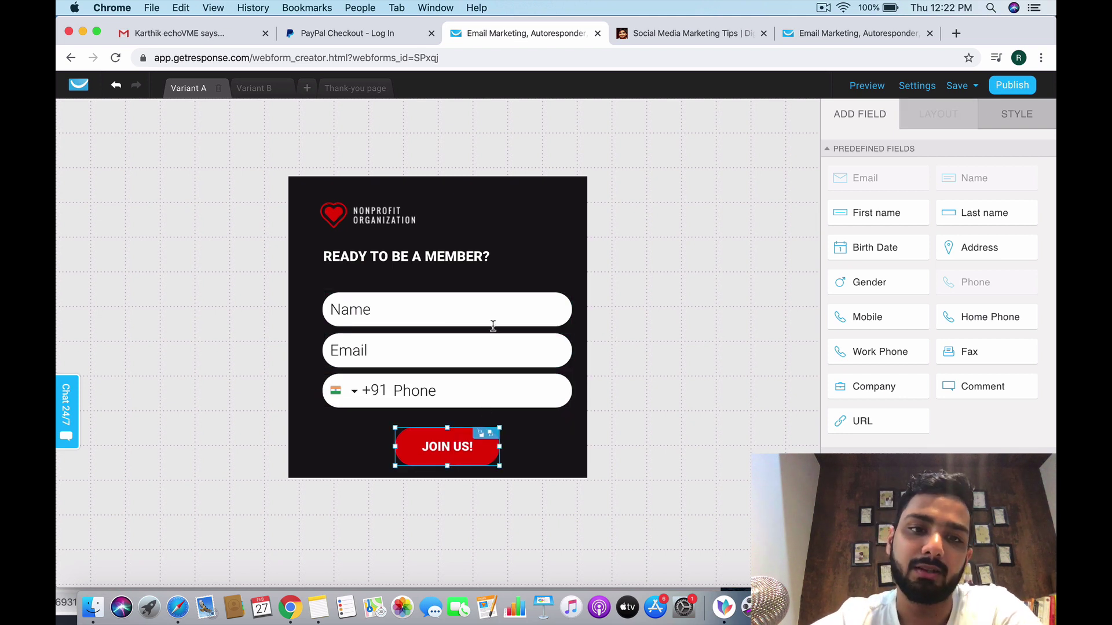
Step: Shrink the READY TO BE A MEMBER? heading to font size 17 in its Style settings
{"action": "scroll", "coordinate": [905, 404], "scroll_direction": "down", "scroll_amount": 4}
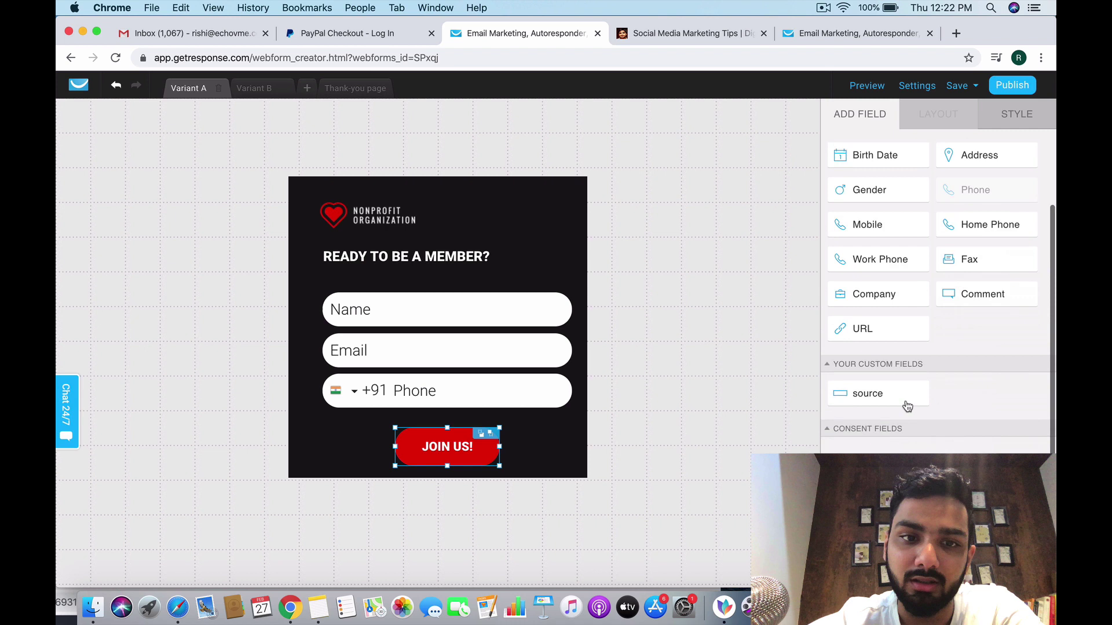
{"action": "scroll", "coordinate": [907, 407], "scroll_direction": "up", "scroll_amount": 3}
{"action": "left_click", "coordinate": [442, 255]}
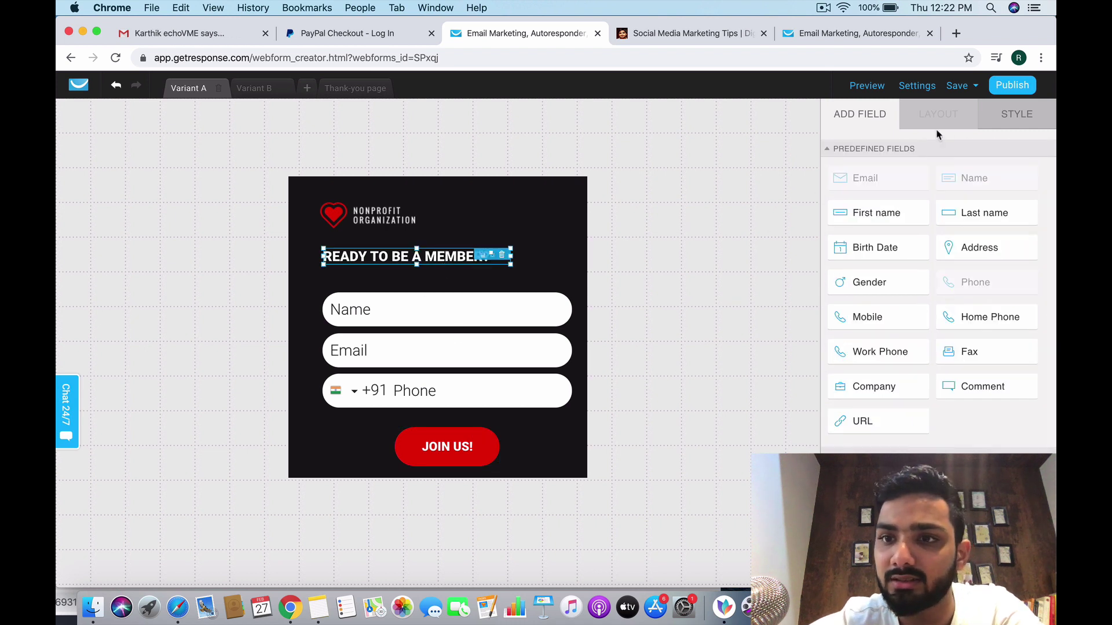
{"action": "left_click", "coordinate": [1014, 114]}
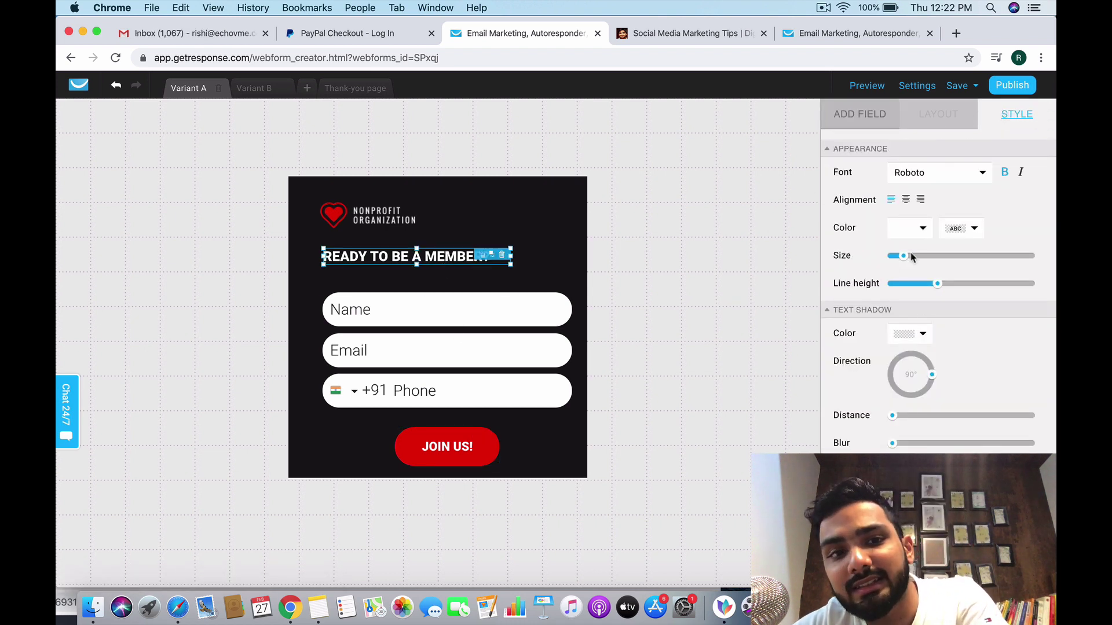
{"action": "left_click_drag", "start_coordinate": [911, 257], "coordinate": [900, 259]}
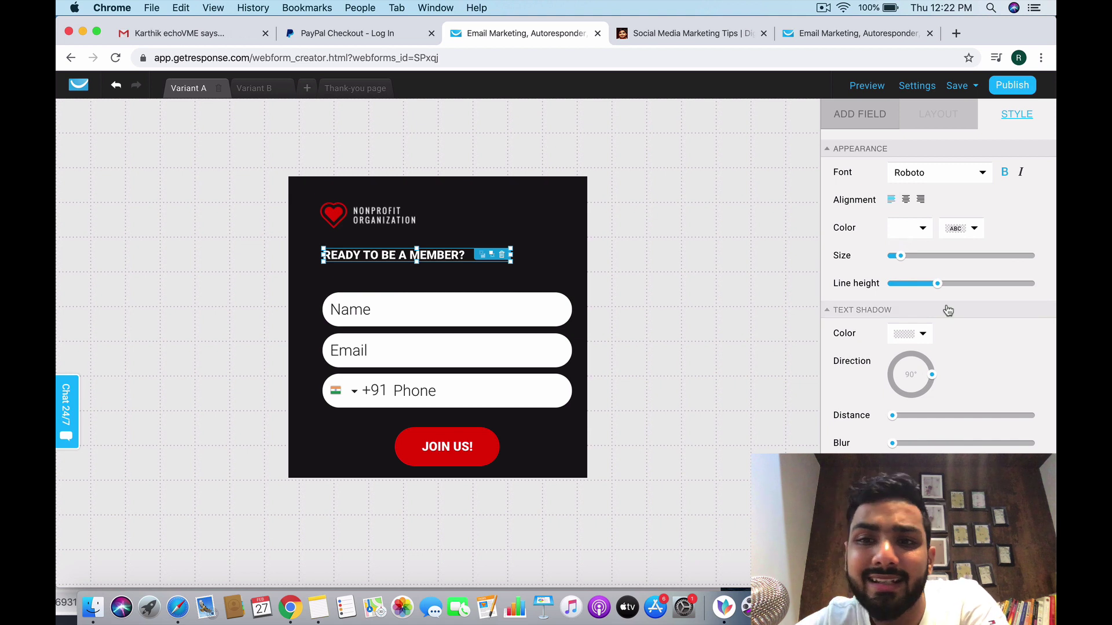
{"action": "scroll", "coordinate": [959, 264], "scroll_direction": "down", "scroll_amount": 1}
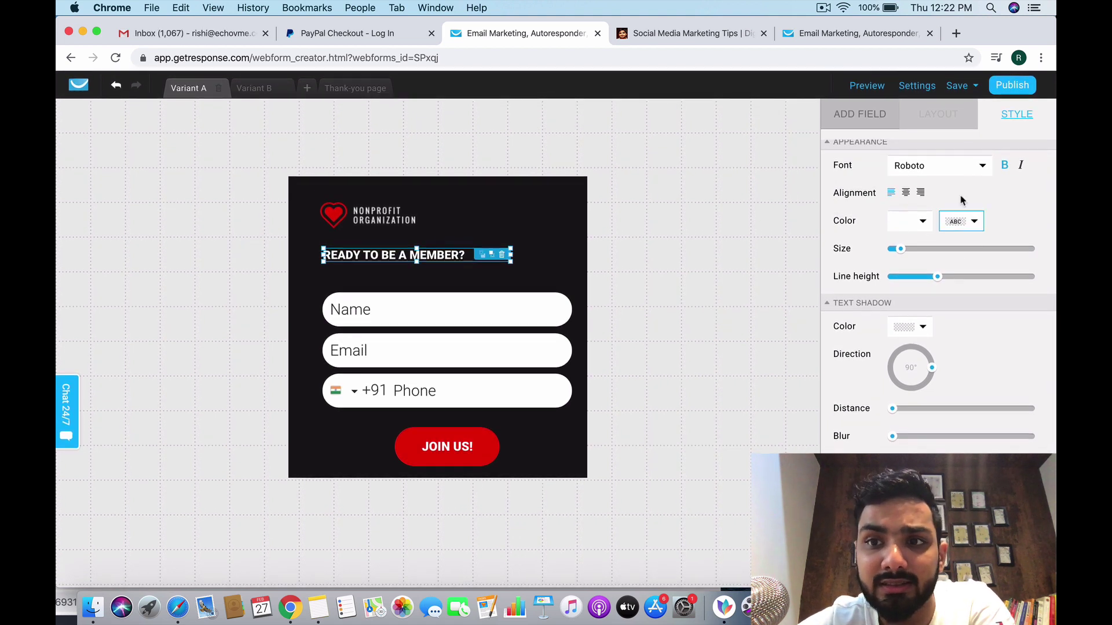
{"action": "left_click", "coordinate": [859, 114]}
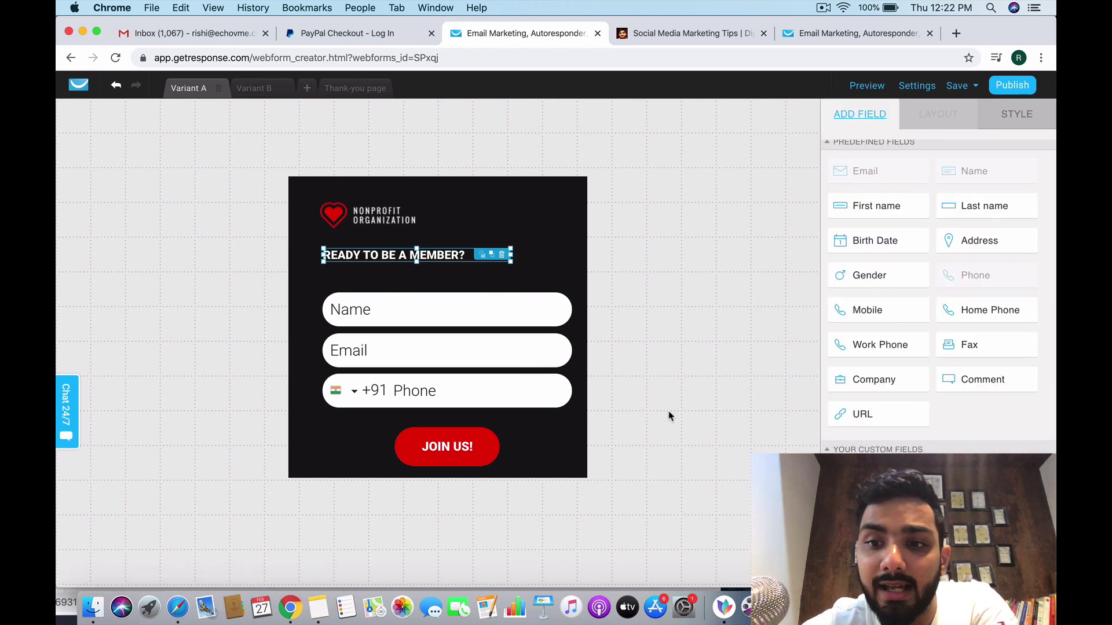
{"action": "scroll", "coordinate": [938, 289], "scroll_direction": "down", "scroll_amount": 5}
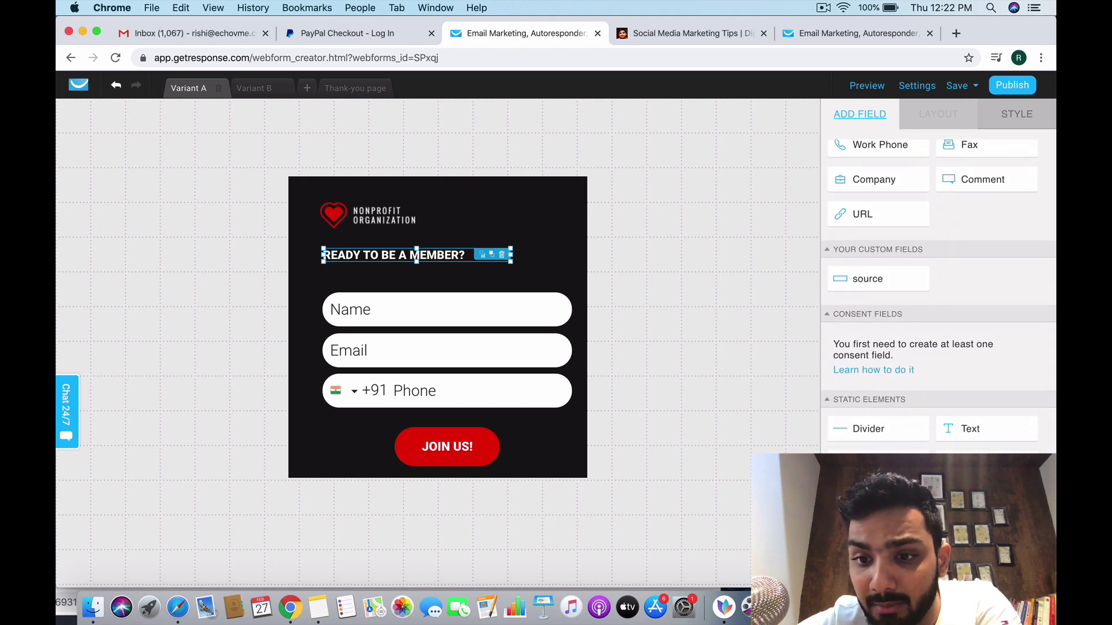
Step: Insert a Divider line directly under the READY TO BE A MEMBER? heading on Variant A
{"action": "left_click_drag", "start_coordinate": [874, 429], "coordinate": [437, 282]}
{"action": "left_click", "coordinate": [517, 292]}
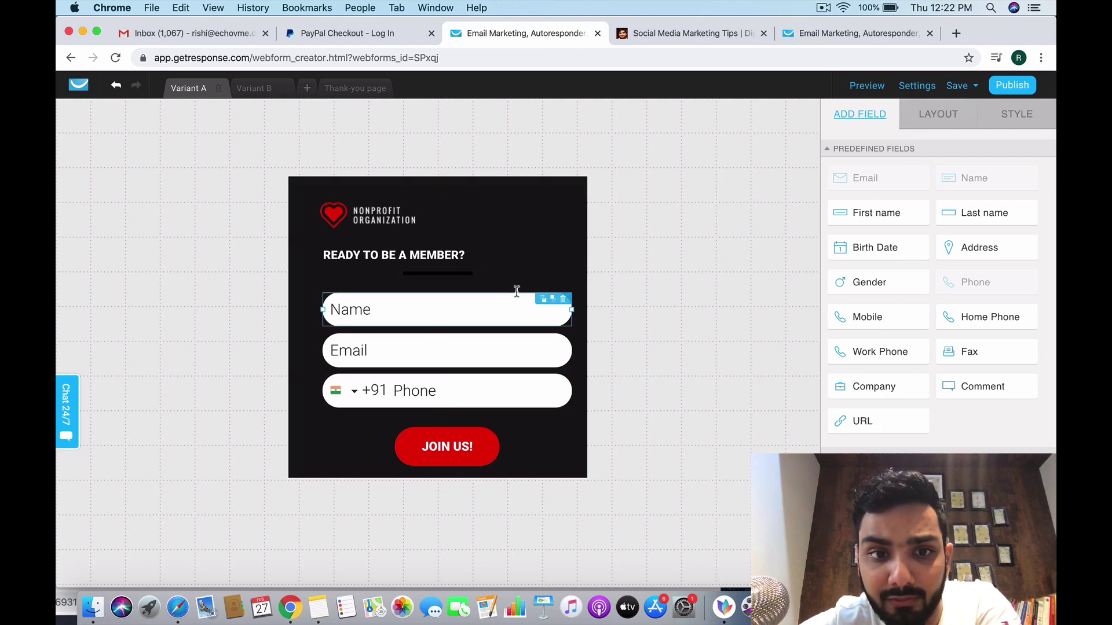
{"action": "left_click", "coordinate": [462, 272]}
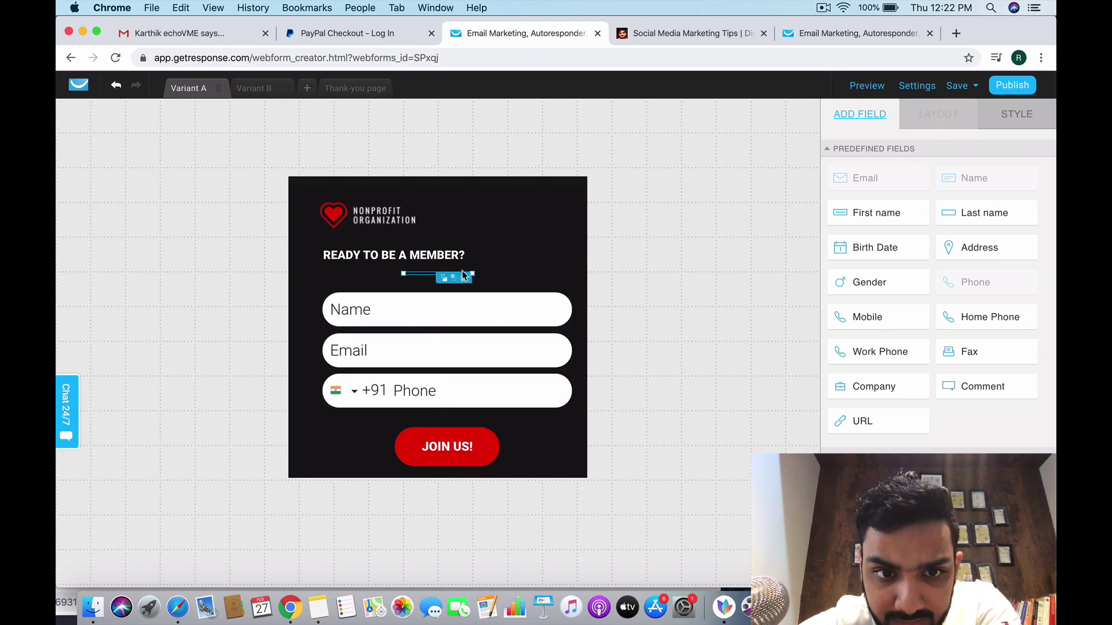
{"action": "scroll", "coordinate": [938, 295], "scroll_direction": "down", "scroll_amount": 5}
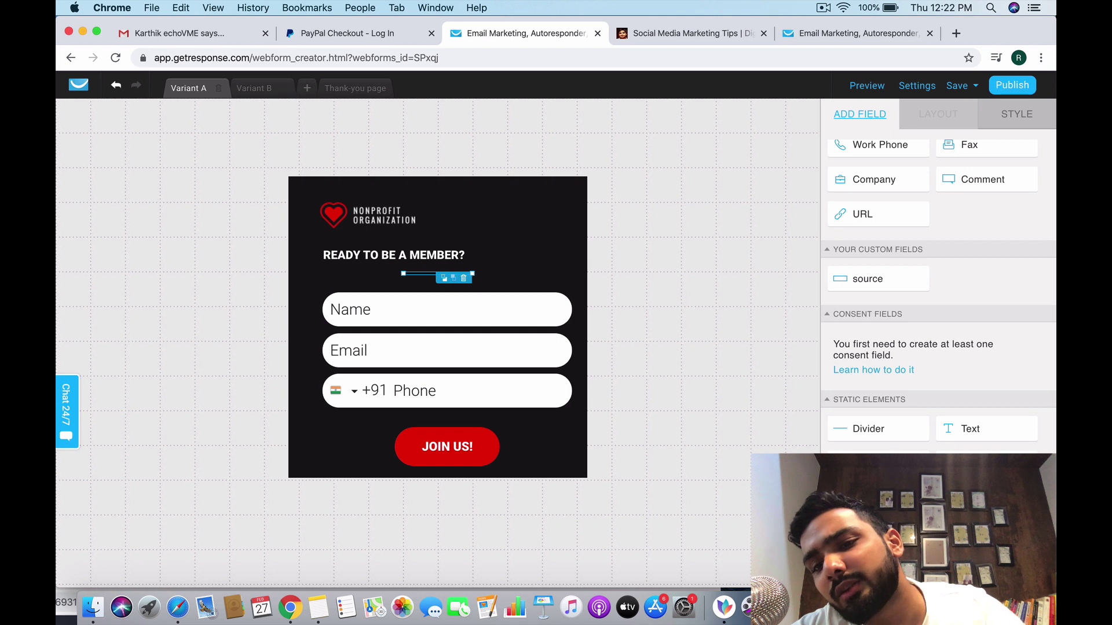
{"action": "scroll", "coordinate": [932, 318], "scroll_direction": "up", "scroll_amount": 5}
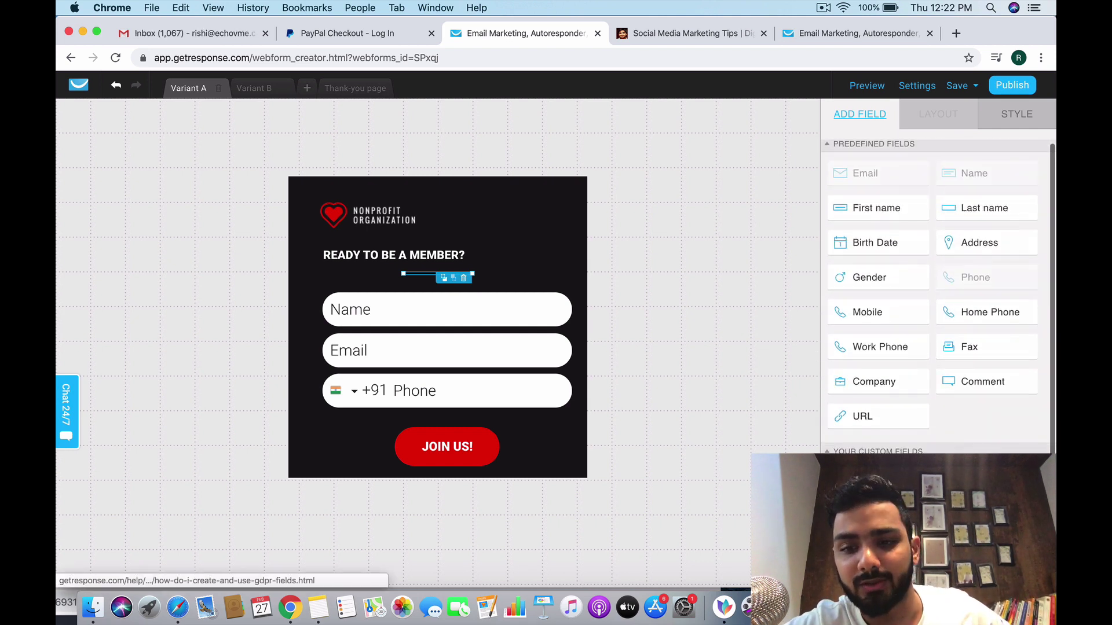
{"action": "left_click", "coordinate": [464, 208]}
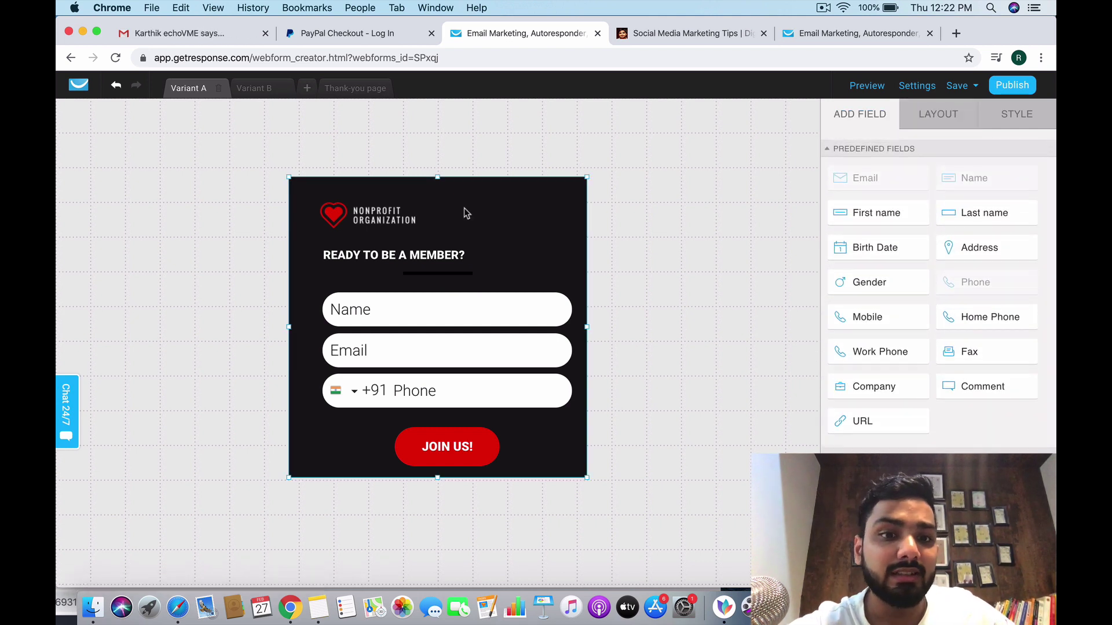
Step: On the Thank-you page, add a Download element below the check-your-inbox message
{"action": "left_click", "coordinate": [368, 91]}
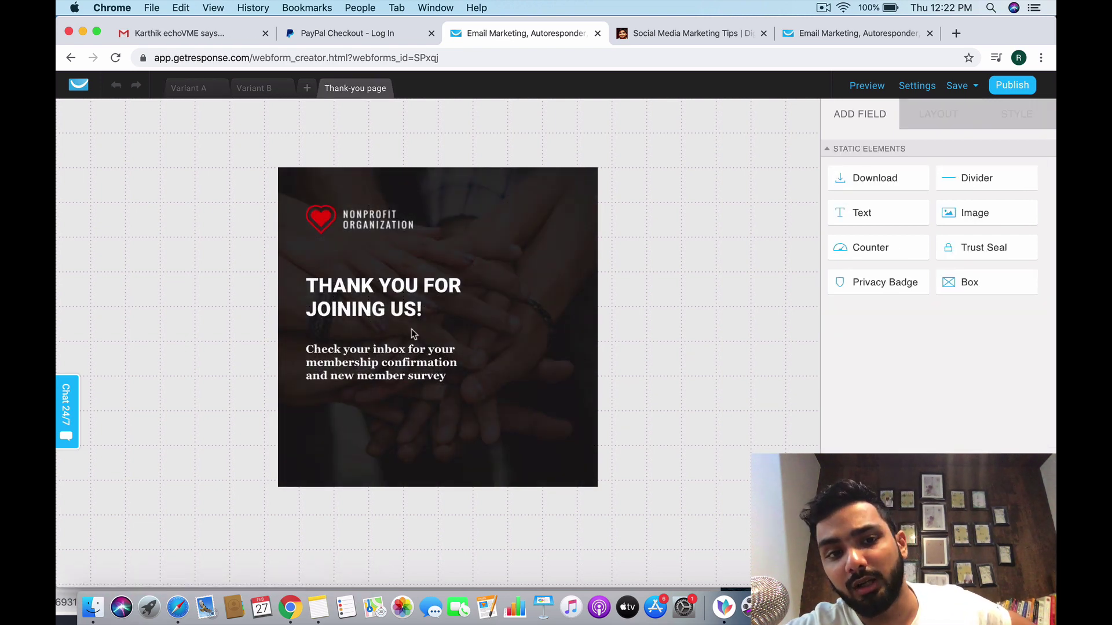
{"action": "left_click", "coordinate": [412, 300]}
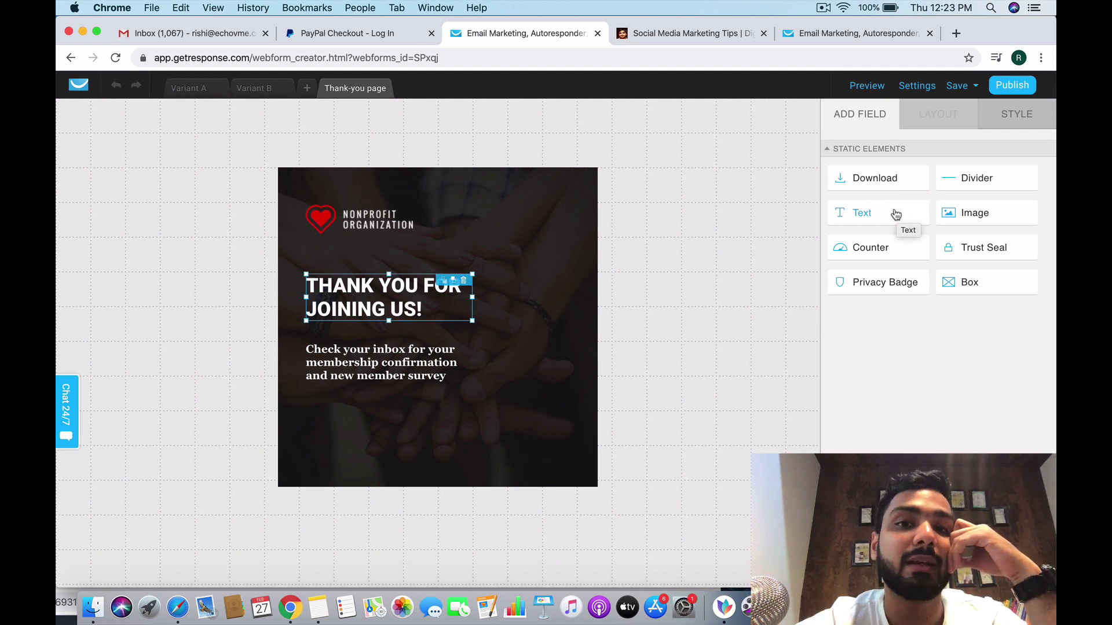
{"action": "left_click_drag", "start_coordinate": [879, 178], "coordinate": [438, 409]}
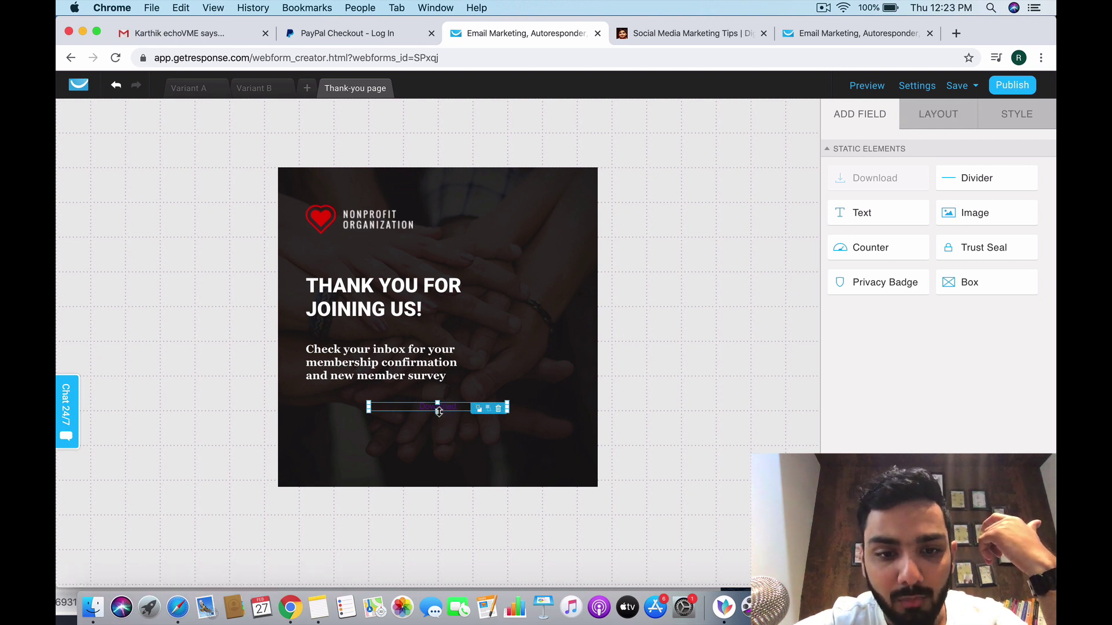
Step: Stretch the Download button box taller and check its Download URL in the Layout settings
{"action": "left_click_drag", "start_coordinate": [437, 409], "coordinate": [438, 453]}
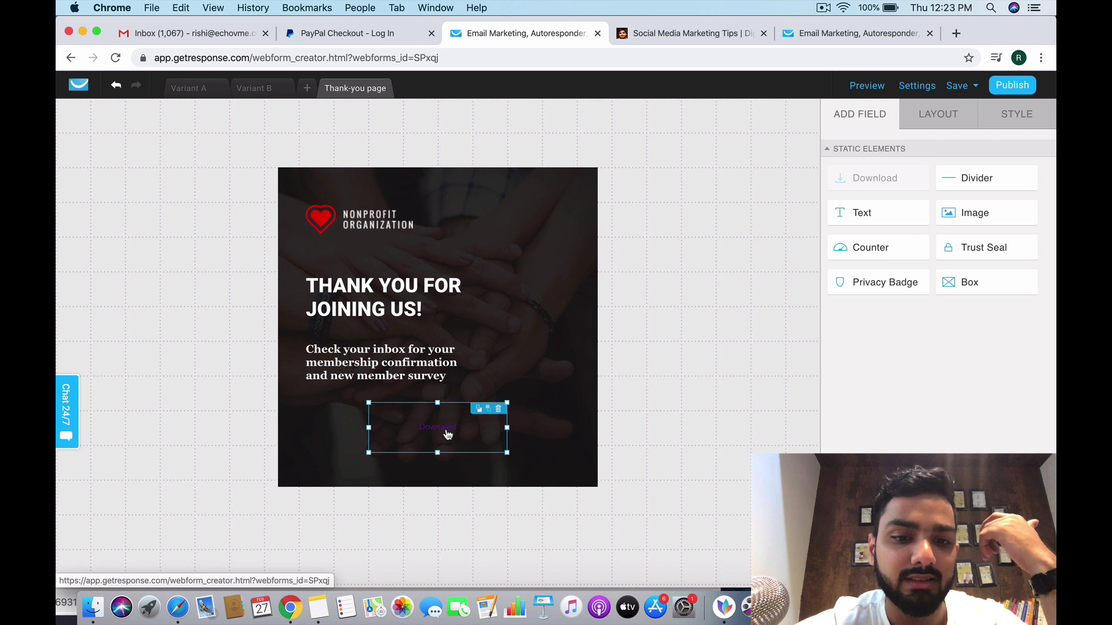
{"action": "left_click", "coordinate": [933, 124]}
{"action": "left_click", "coordinate": [1005, 119]}
{"action": "left_click", "coordinate": [938, 119]}
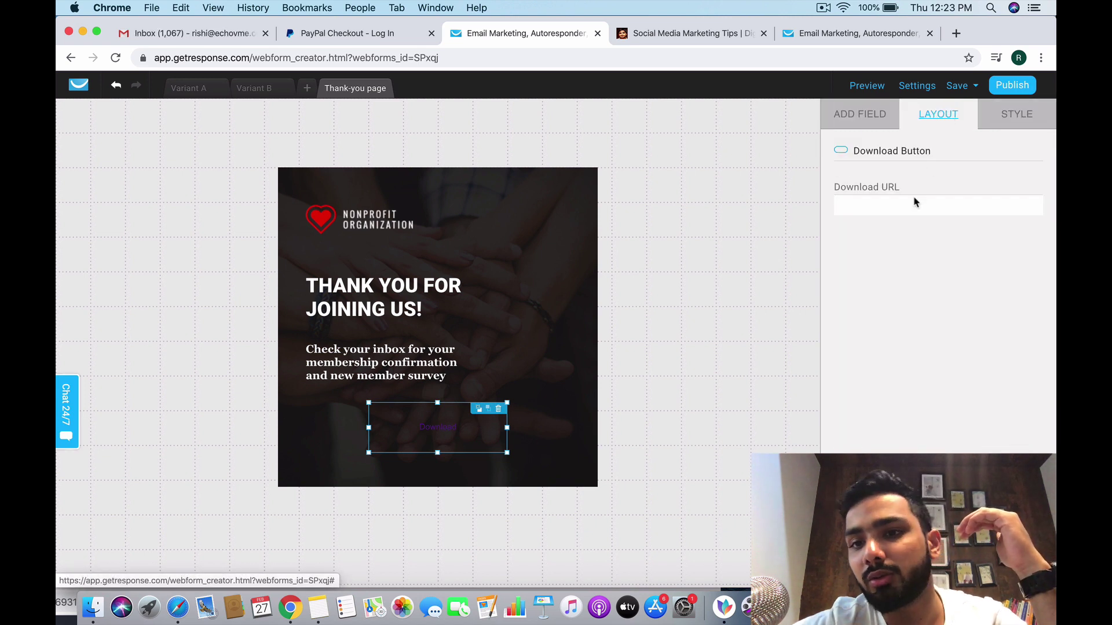
{"action": "left_click", "coordinate": [914, 204]}
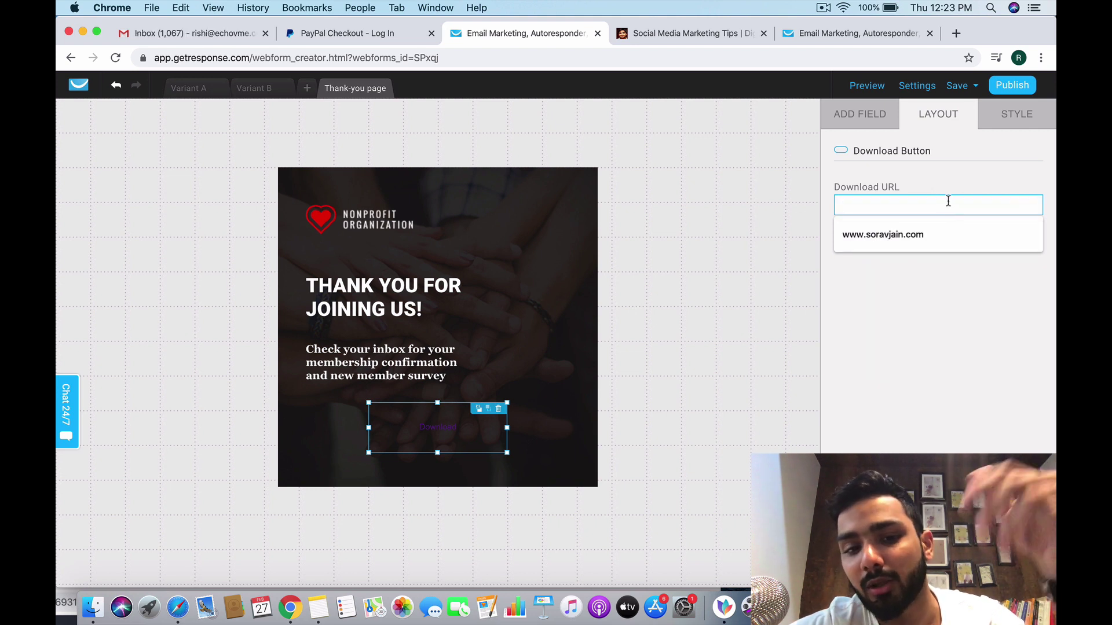
{"action": "left_click", "coordinate": [860, 114]}
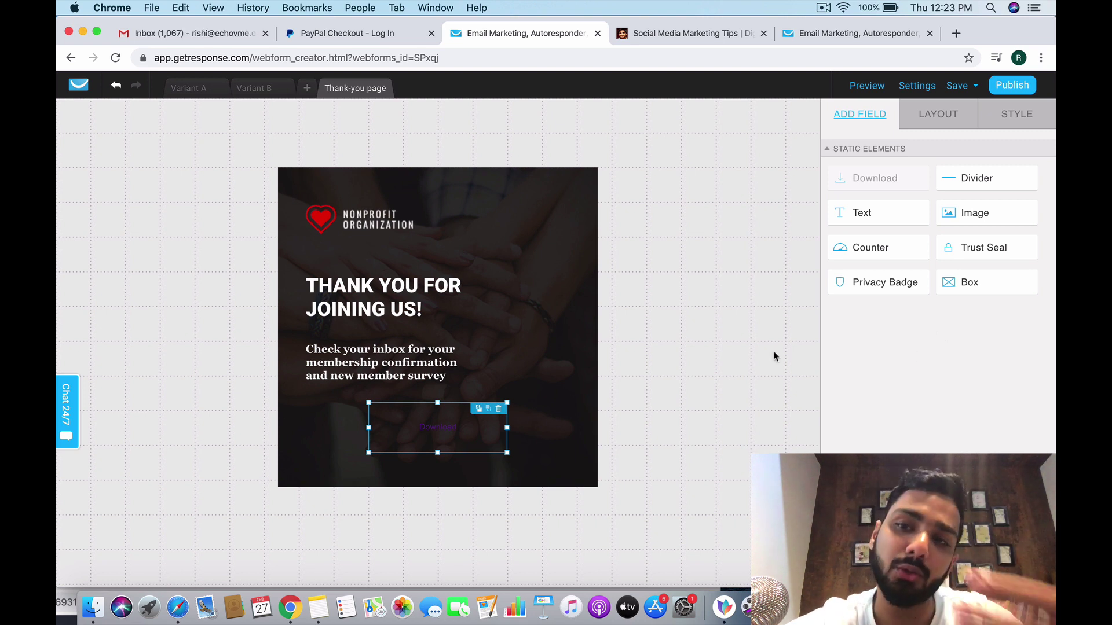
Step: Save and publish the form, choosing self-installation to get its JavaScript embed code
{"action": "left_click", "coordinate": [956, 86]}
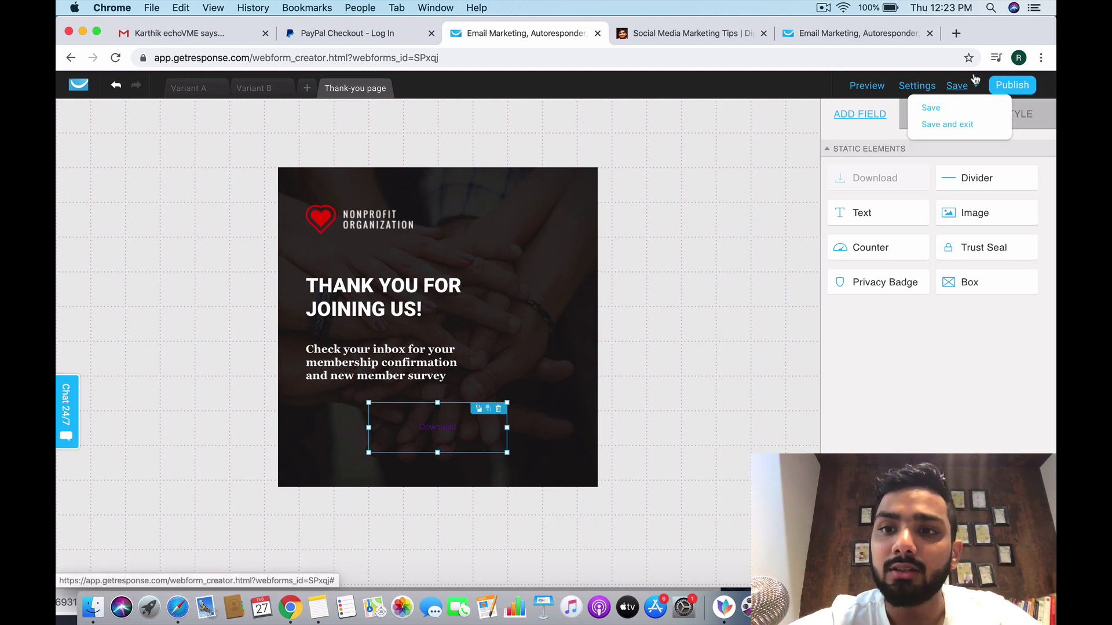
{"action": "left_click", "coordinate": [950, 107]}
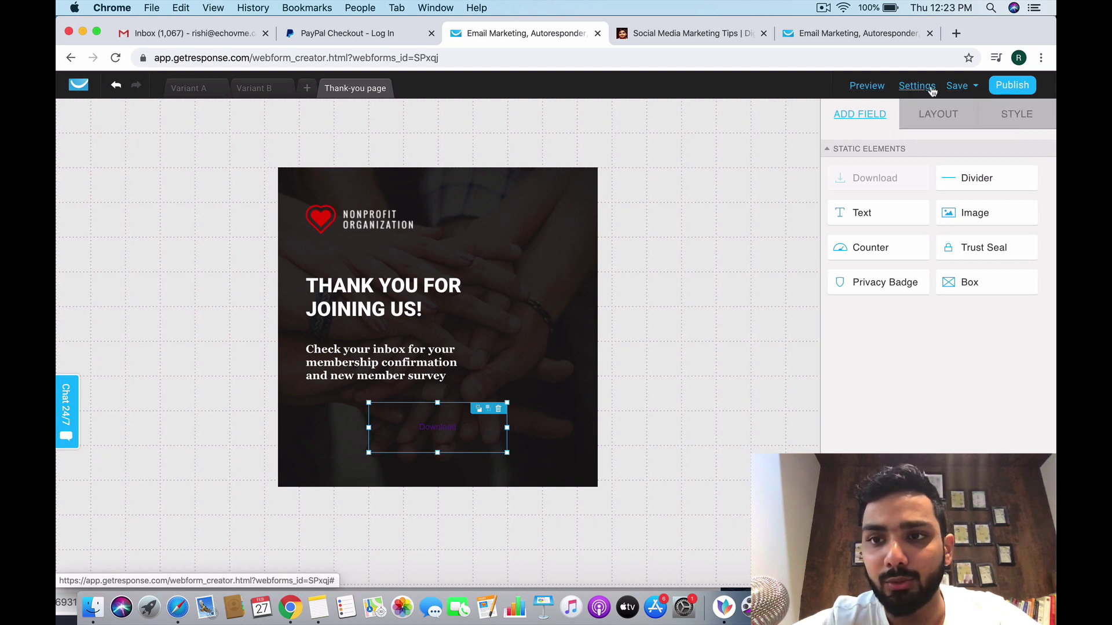
{"action": "left_click", "coordinate": [1005, 87]}
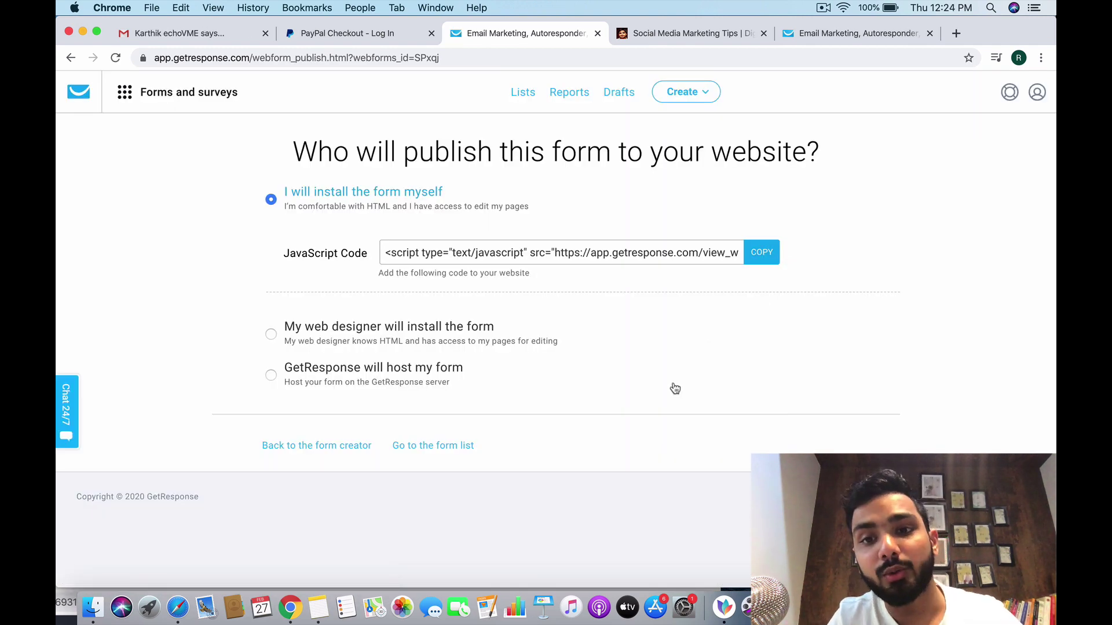
{"action": "left_click", "coordinate": [391, 326]}
{"action": "left_click", "coordinate": [475, 325]}
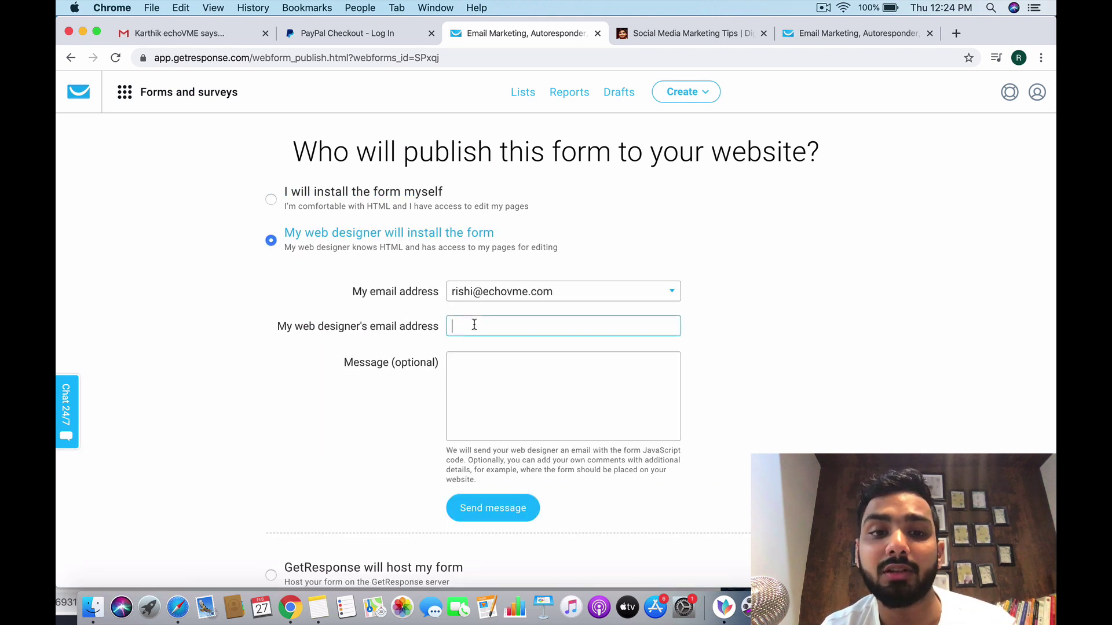
{"action": "left_click", "coordinate": [484, 382]}
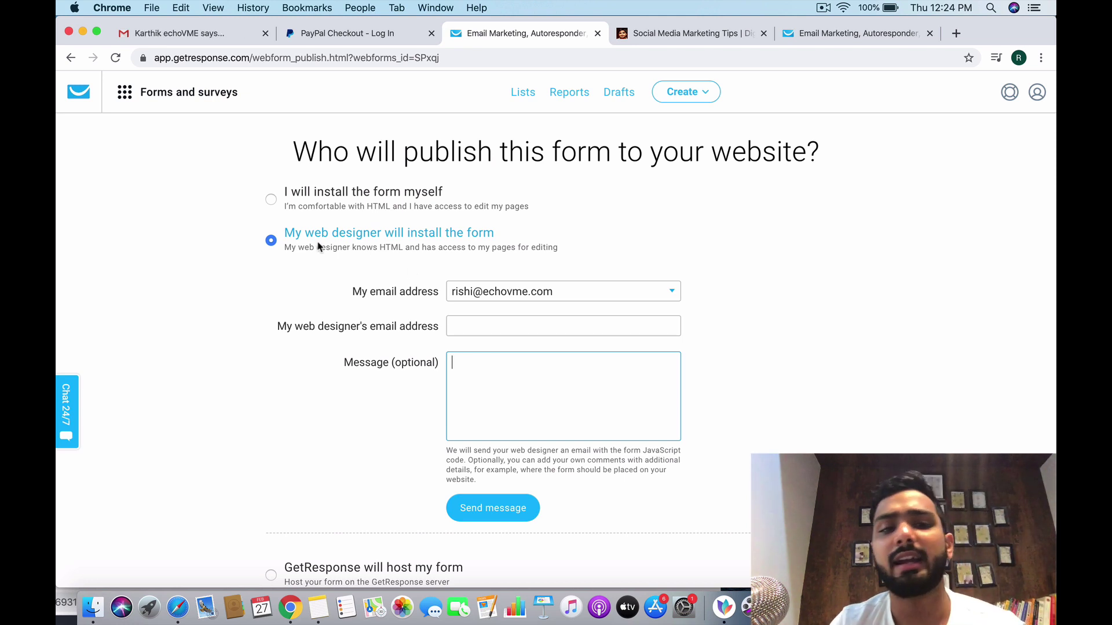
{"action": "left_click", "coordinate": [293, 196]}
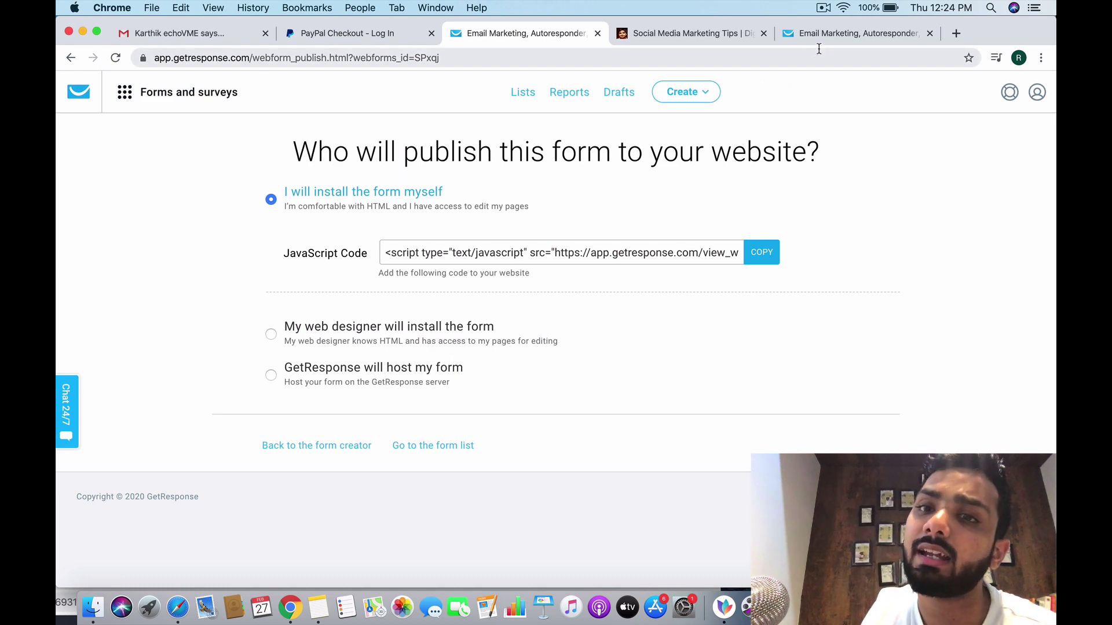
Step: Go to the Forms and surveys list to find Webform - 27.02.2020 marked Published
{"action": "left_click", "coordinate": [832, 35]}
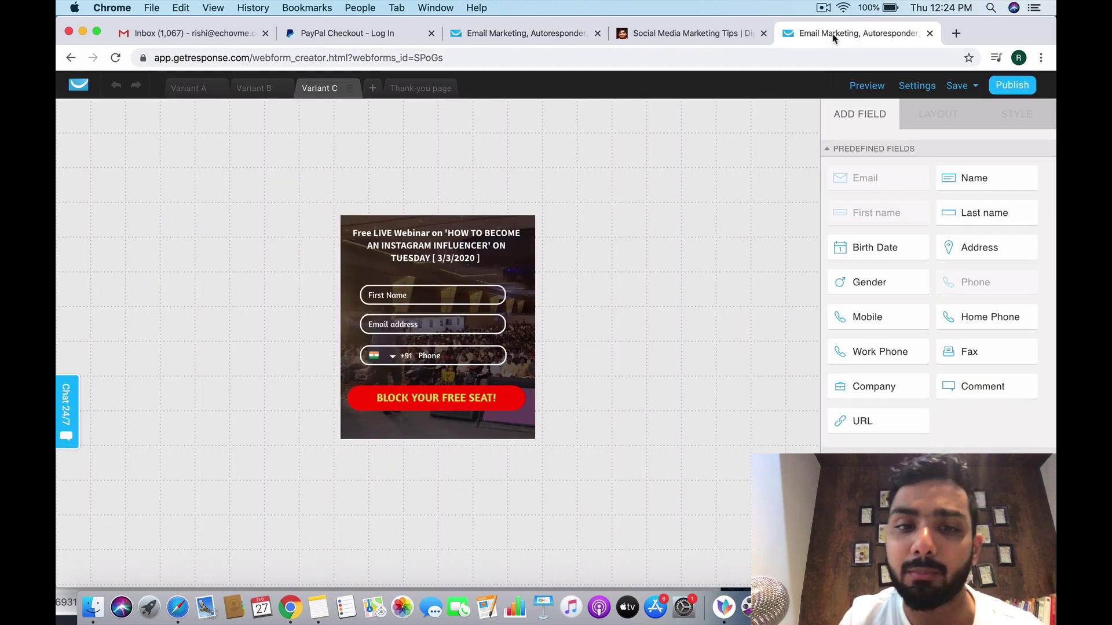
{"action": "left_click", "coordinate": [78, 88]}
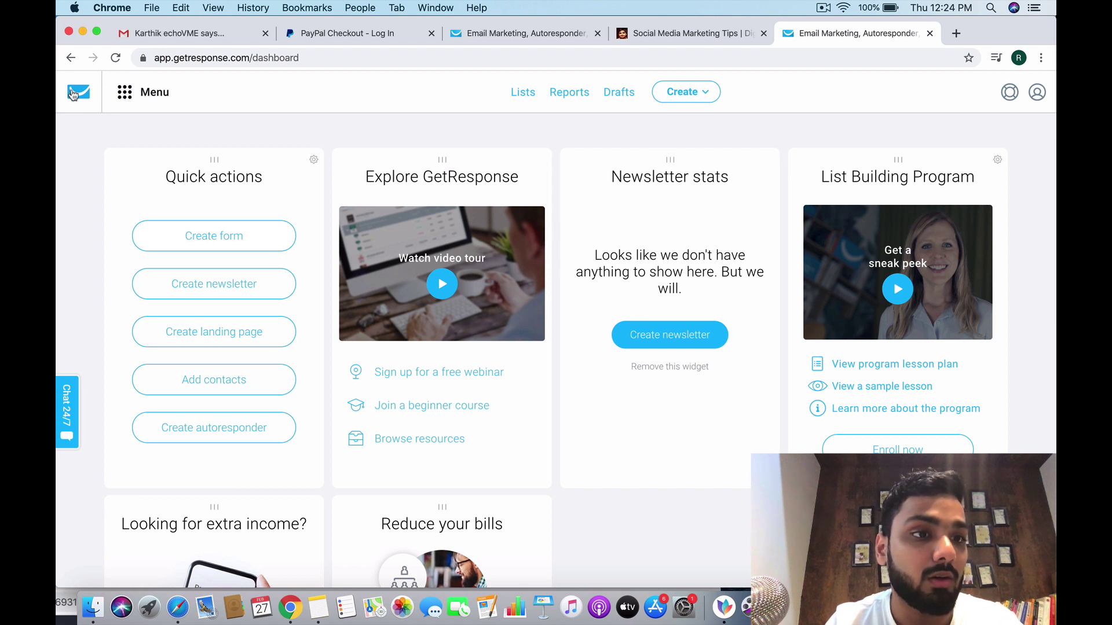
{"action": "left_click", "coordinate": [124, 92]}
{"action": "left_click", "coordinate": [245, 211]}
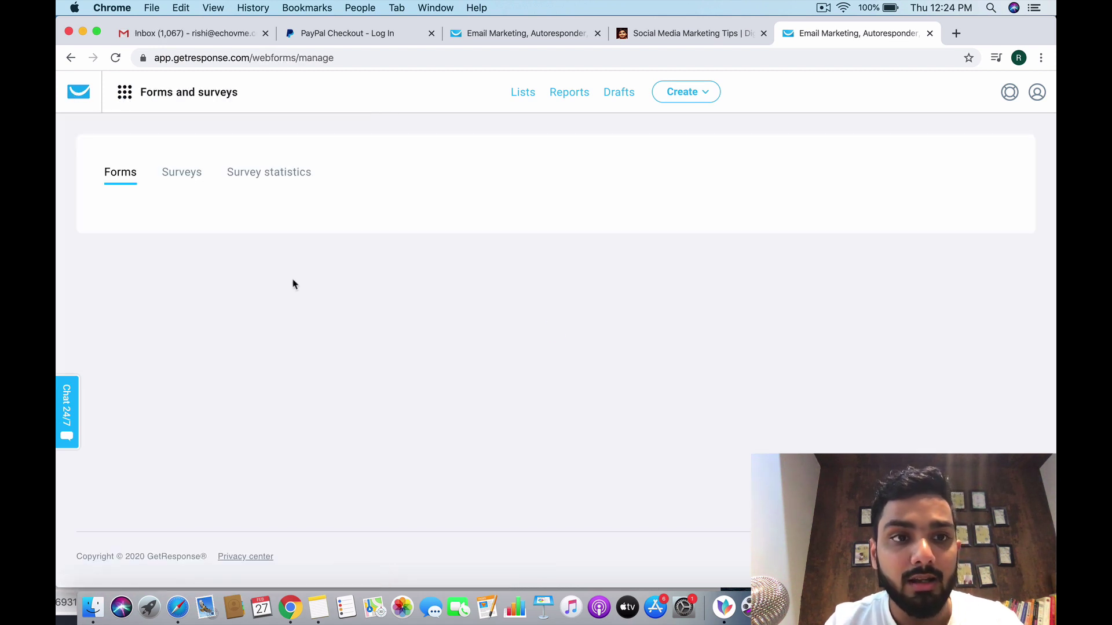
{"action": "scroll", "coordinate": [348, 392], "scroll_direction": "down", "scroll_amount": 3}
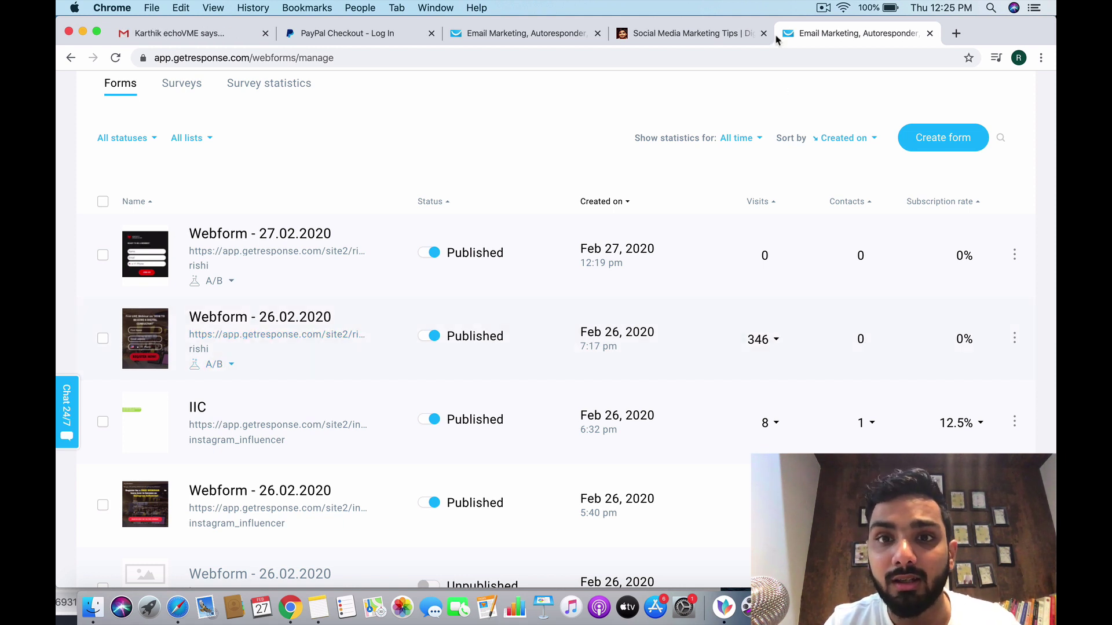
Step: View the webinar sign-up form in the soravjain.com blog sidebar, then return to the embed-code page
{"action": "left_click", "coordinate": [689, 33]}
{"action": "scroll", "coordinate": [641, 292], "scroll_direction": "down", "scroll_amount": 20}
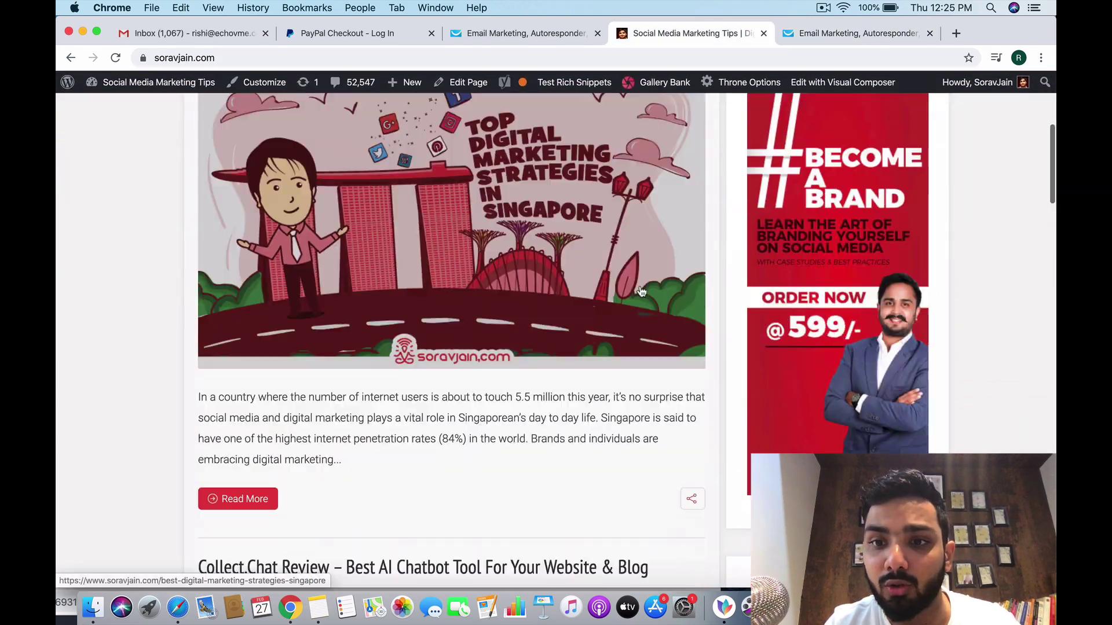
{"action": "scroll", "coordinate": [641, 291], "scroll_direction": "down", "scroll_amount": 15}
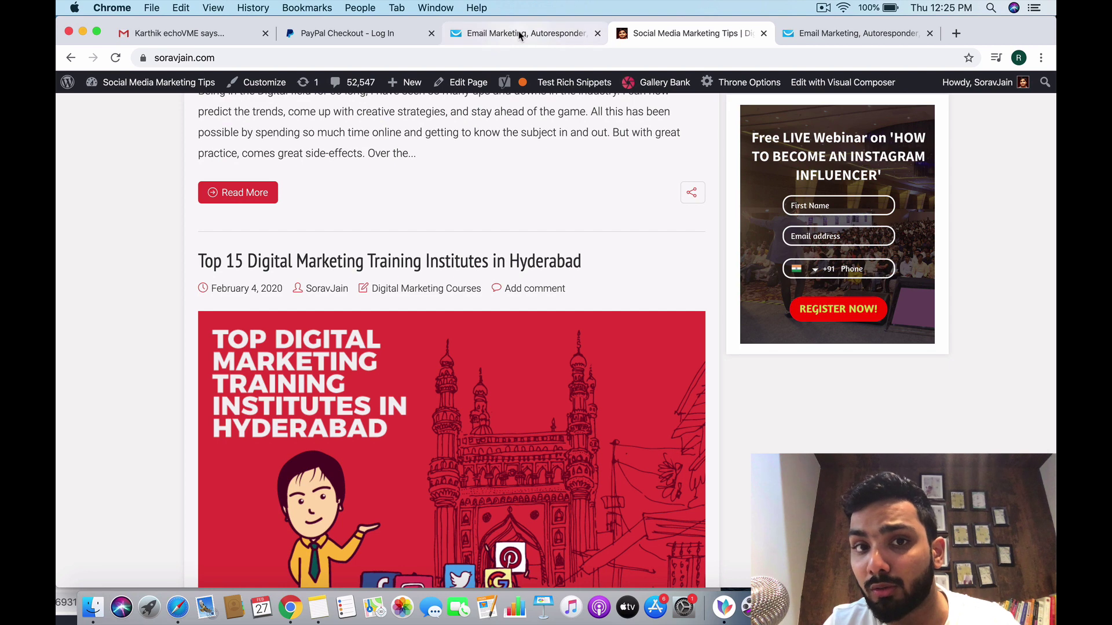
{"action": "left_click", "coordinate": [519, 33]}
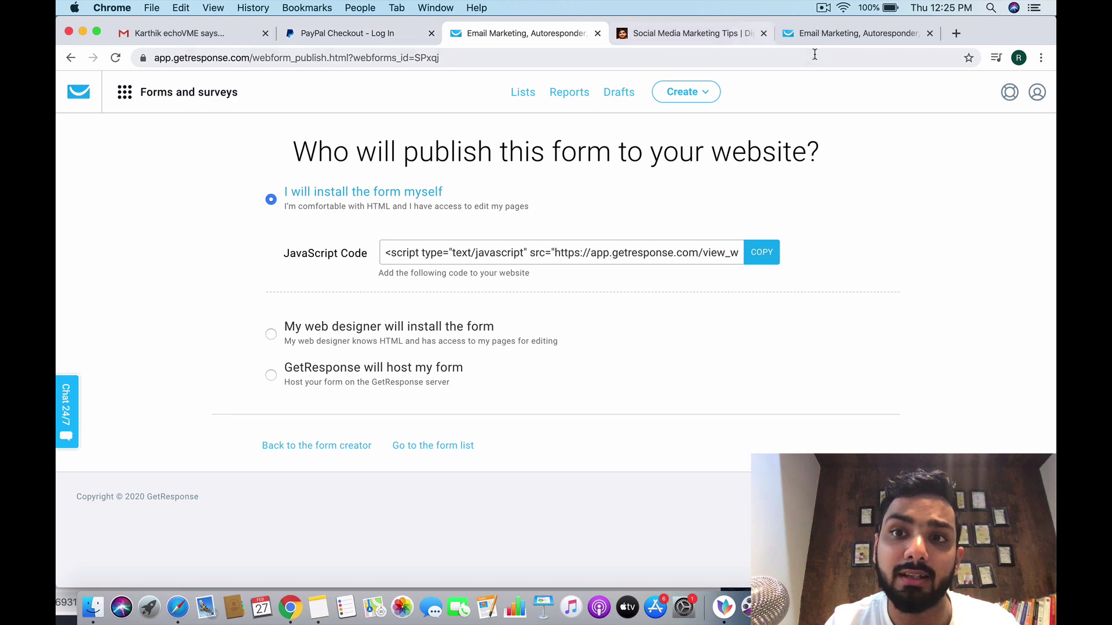
{"action": "left_click", "coordinate": [851, 33]}
{"action": "scroll", "coordinate": [528, 366], "scroll_direction": "down", "scroll_amount": 1}
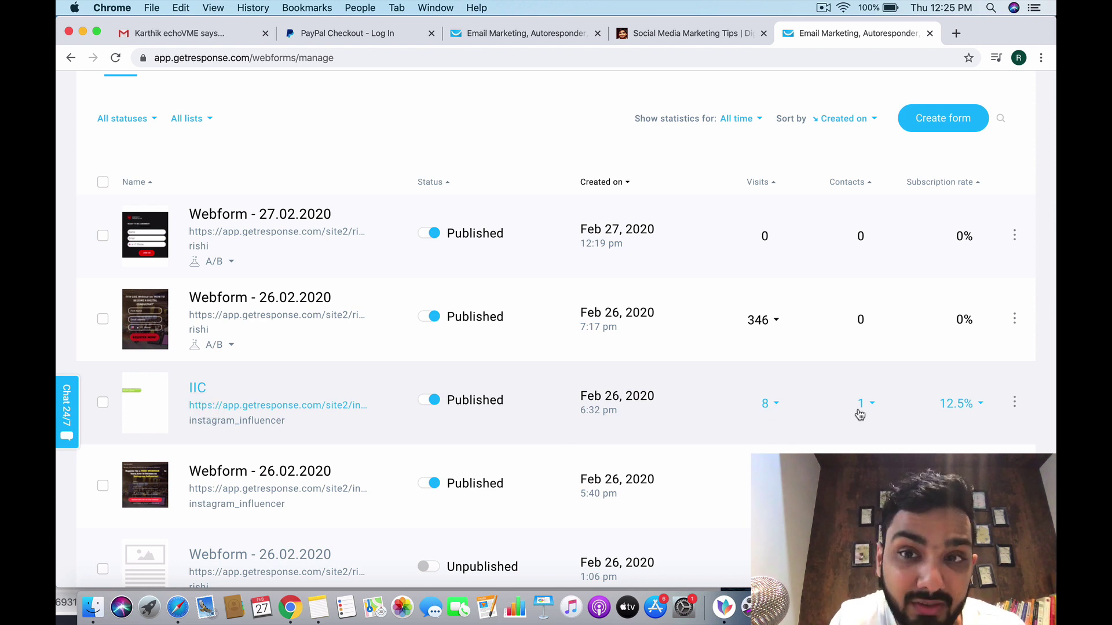
{"action": "left_click", "coordinate": [697, 37]}
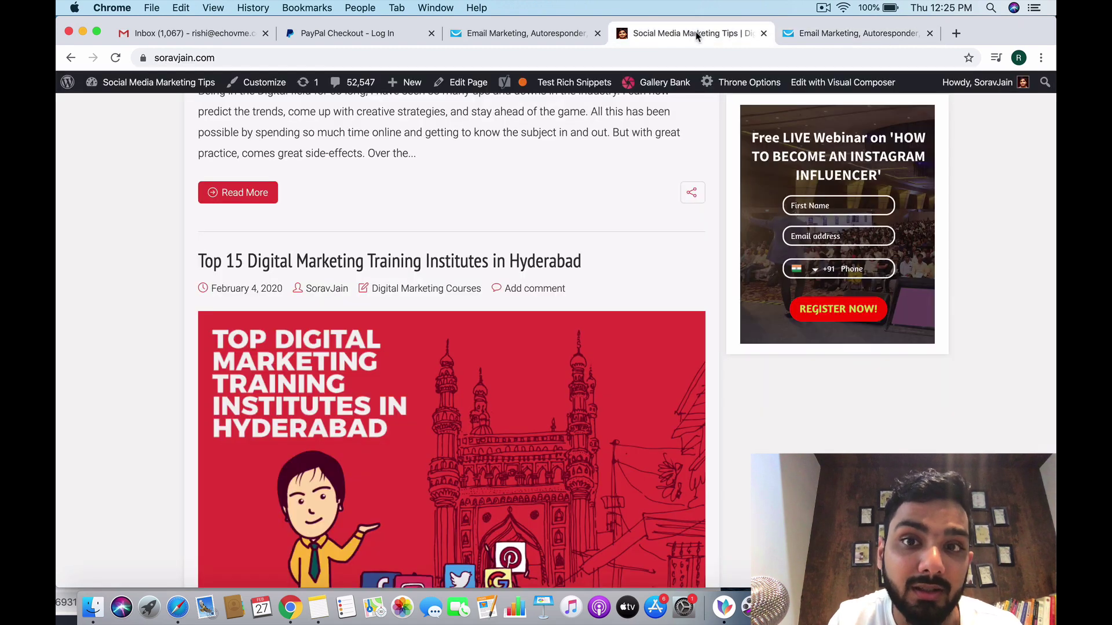
{"action": "left_click", "coordinate": [834, 36]}
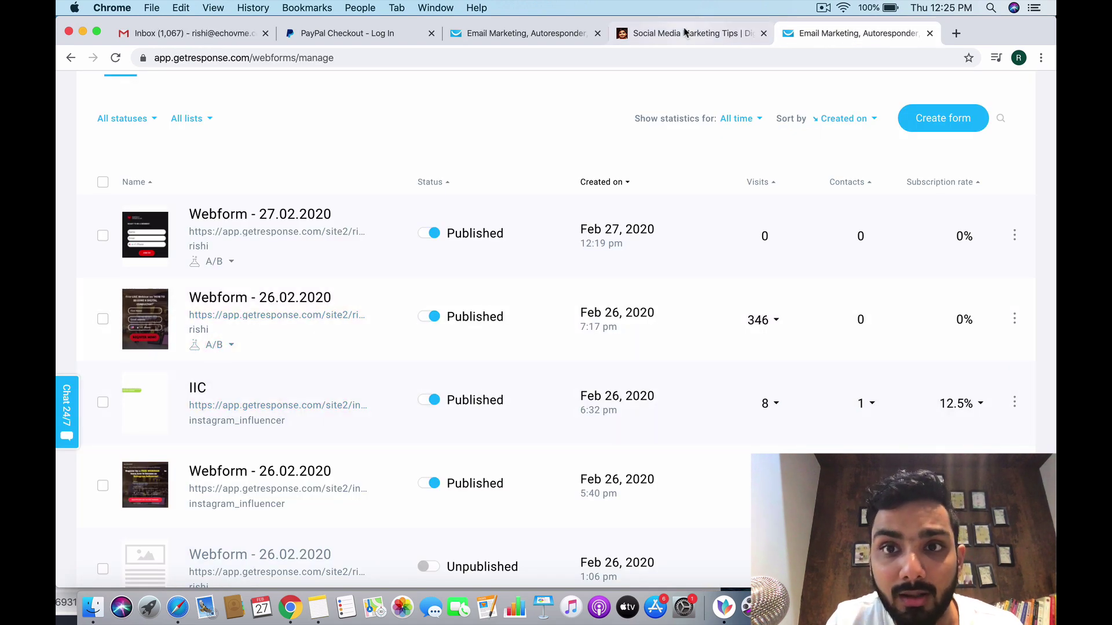
{"action": "left_click", "coordinate": [685, 33]}
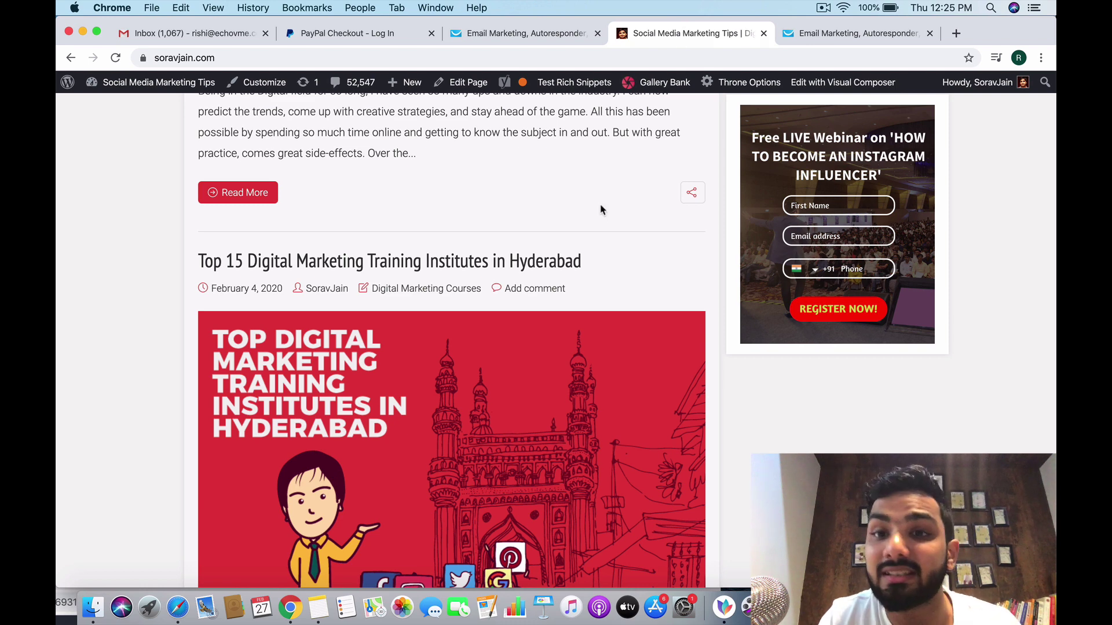
{"action": "scroll", "coordinate": [551, 265], "scroll_direction": "up", "scroll_amount": 3}
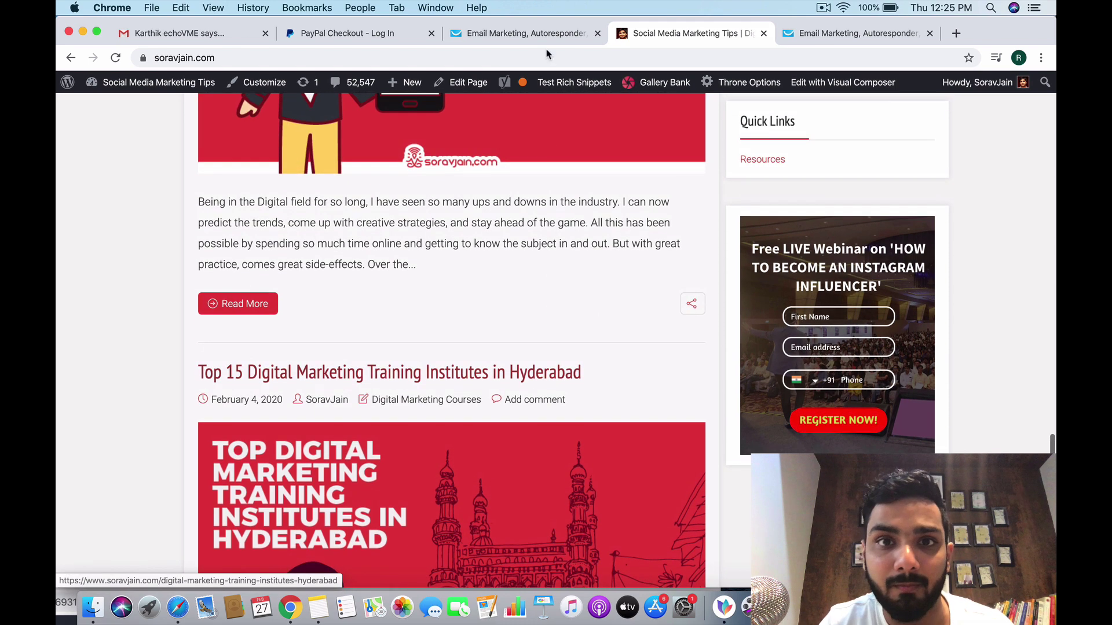
{"action": "left_click", "coordinate": [531, 35]}
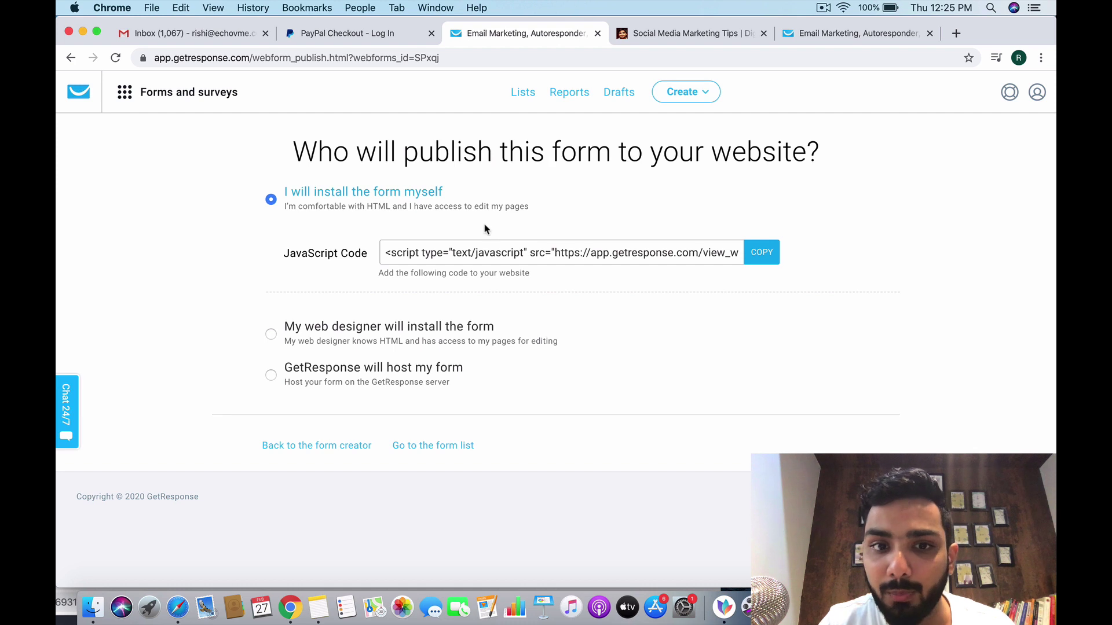